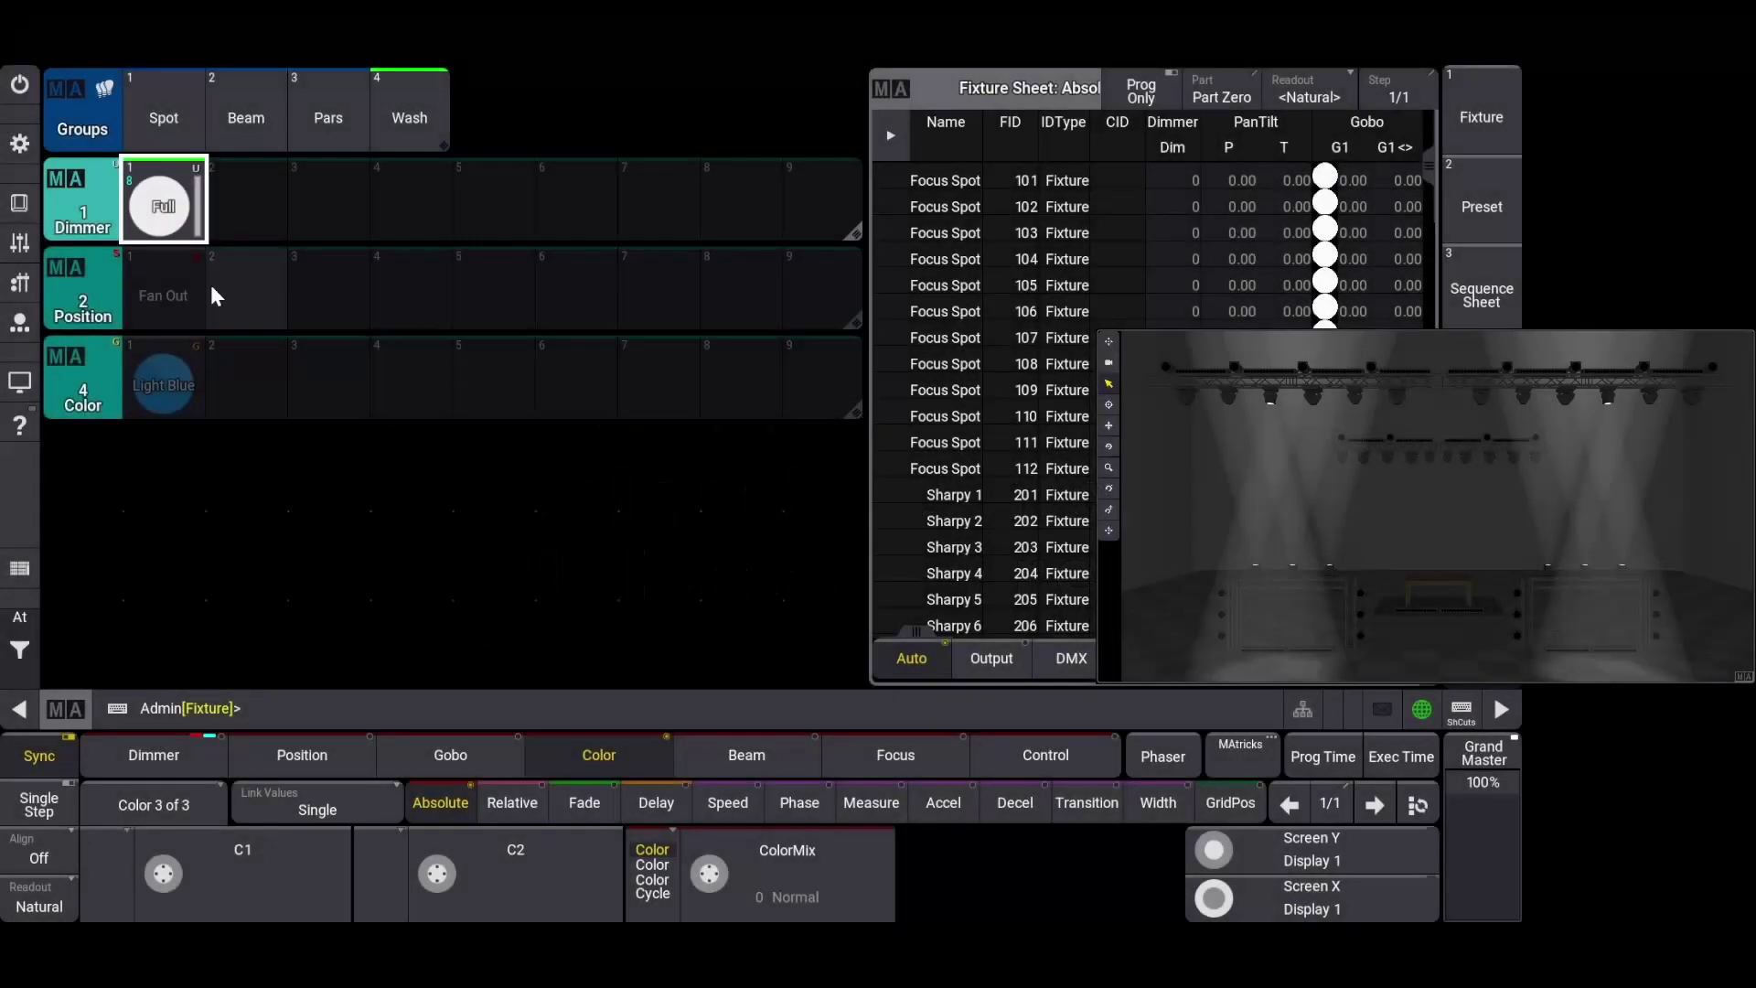
- Set the Wash group's tilt to -40 and store it in the second Position preset slot, labelled "Wash Forward"
click(302, 754)
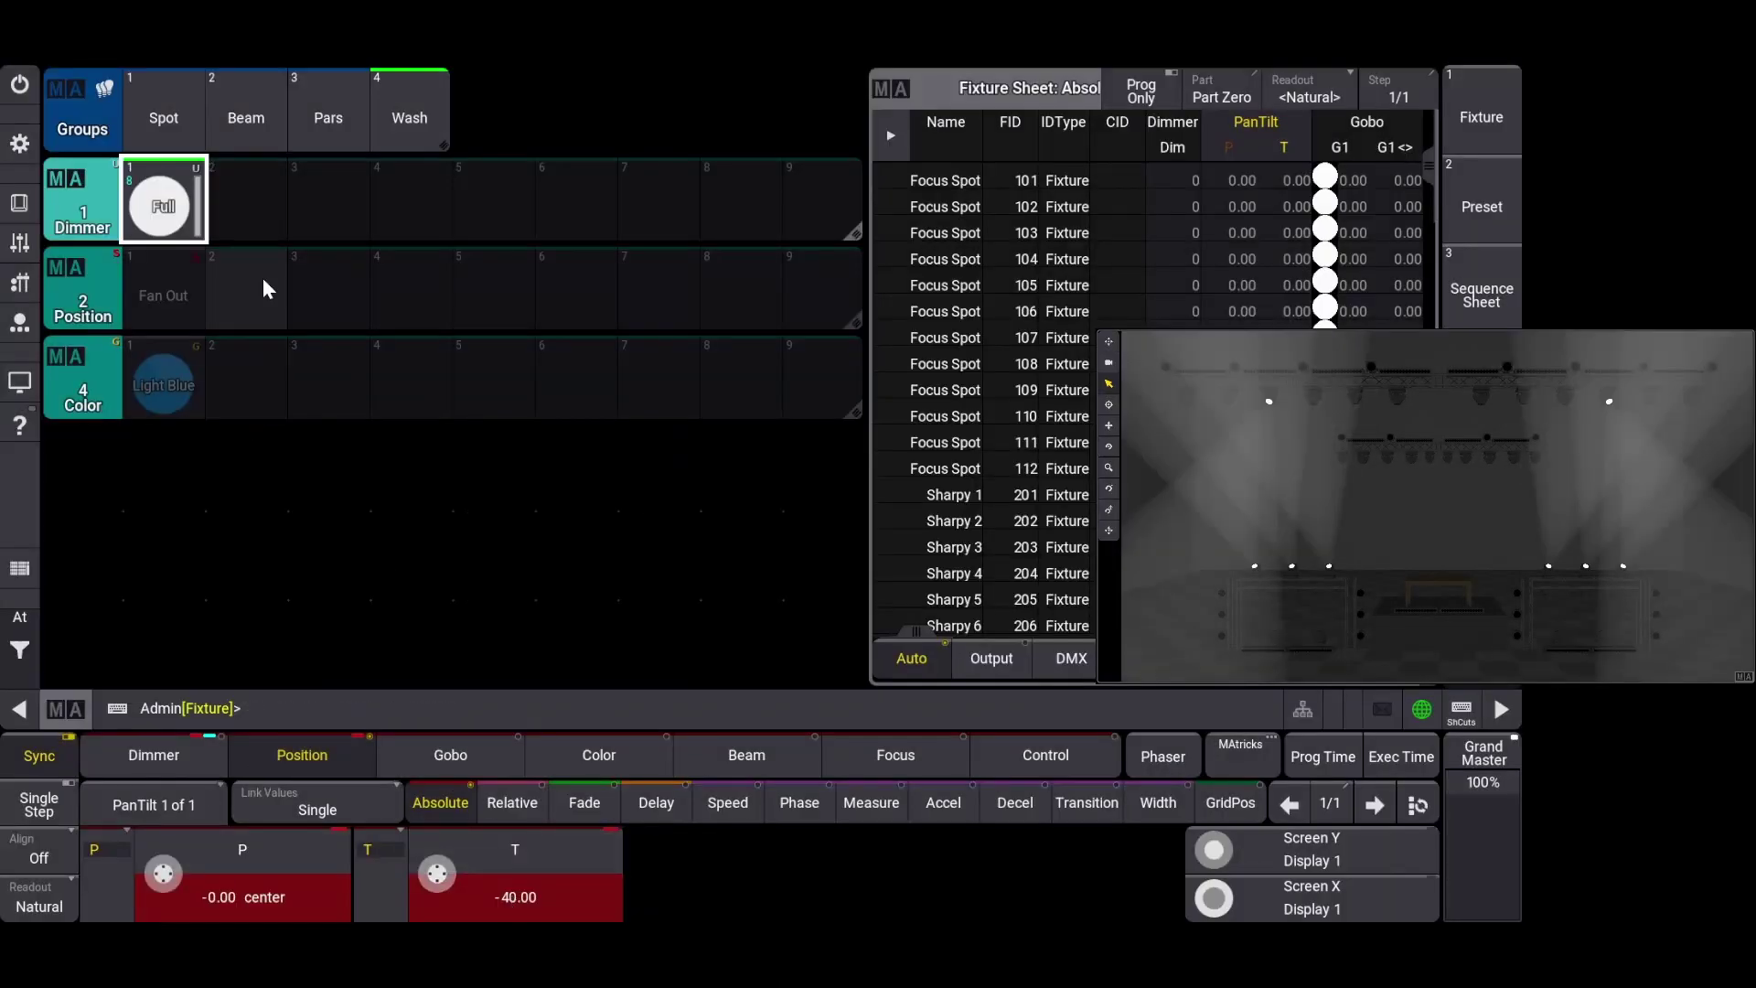
click(261, 281)
text(Wash Forward)
key(Return)
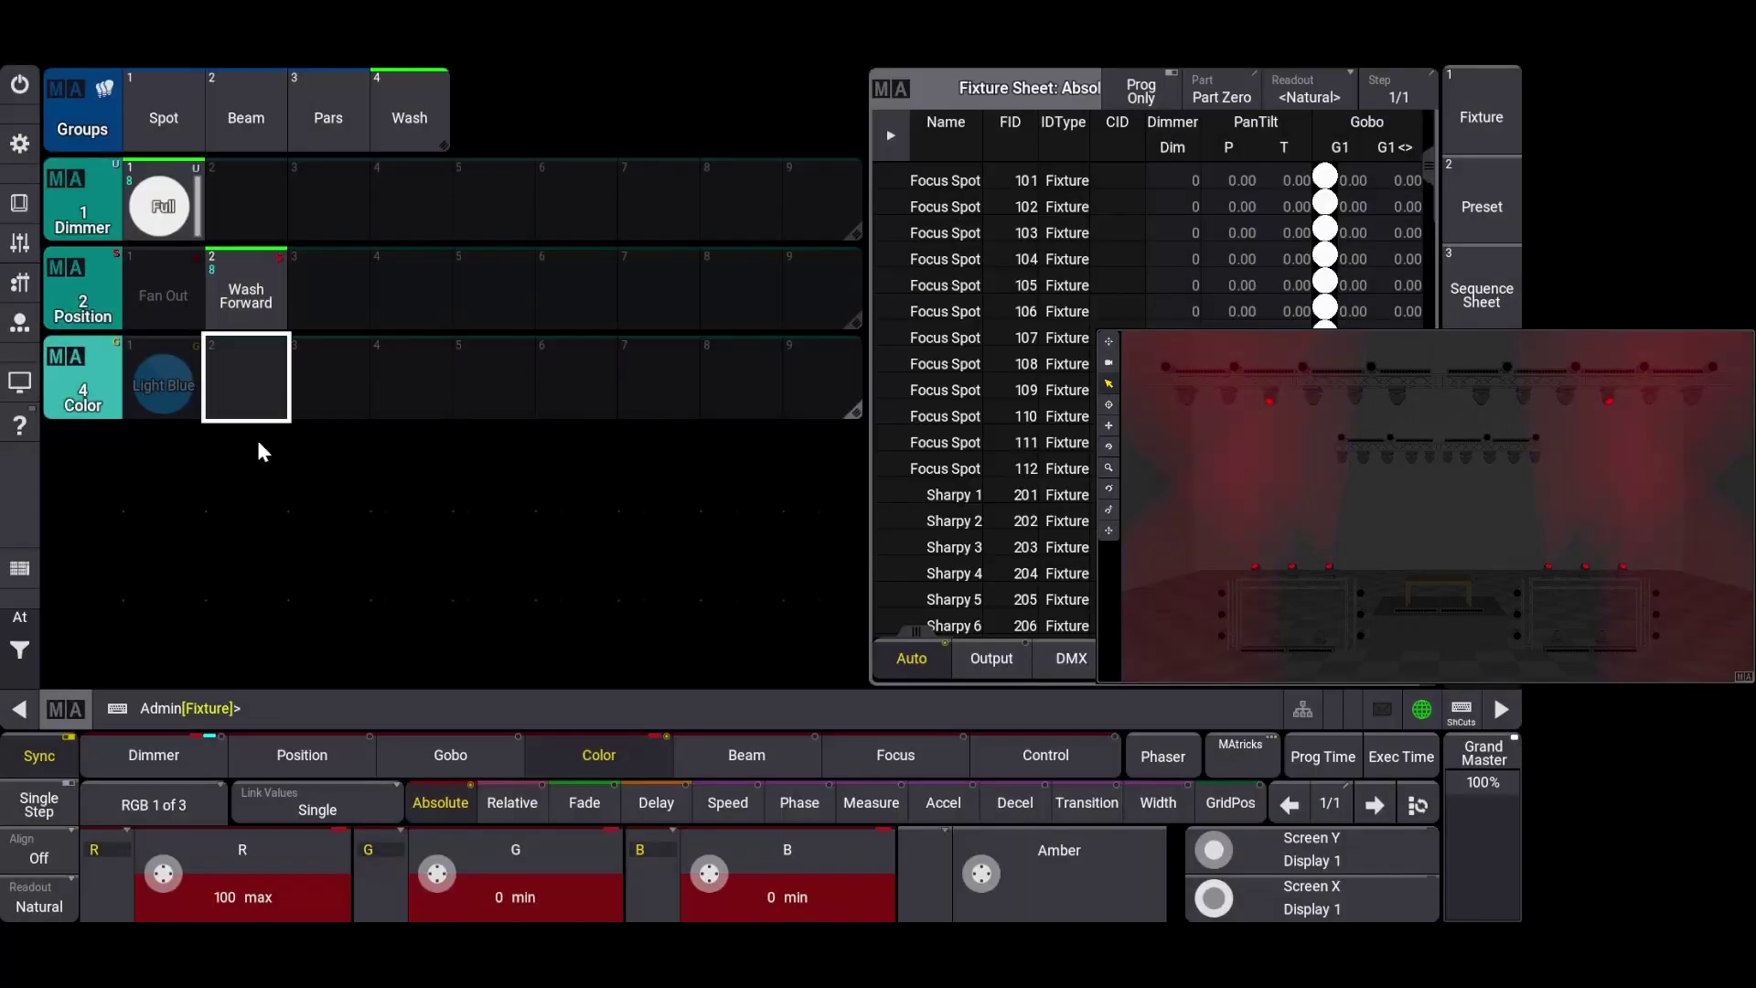
- Store the Wash group's red mix (R 100, G 0, B 0) in the second Color preset slot, labelled "Wash Red"
click(247, 384)
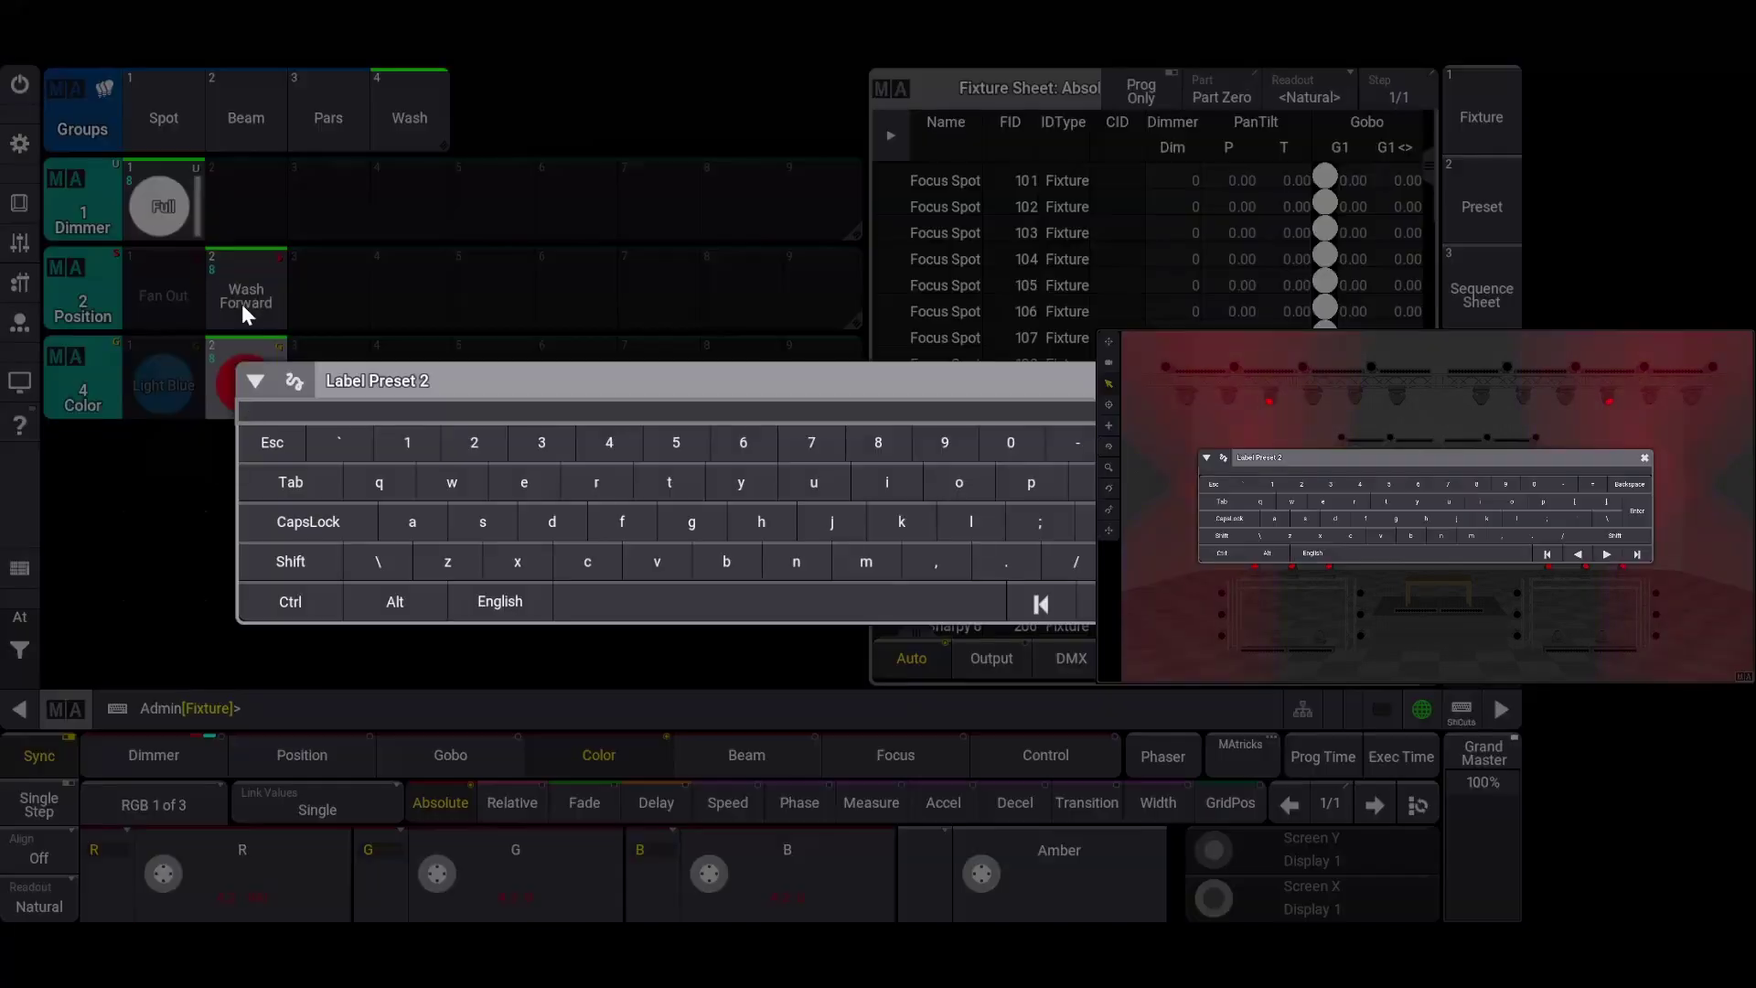
text(Wash Red)
key(Return)
- Store the Spot group's closed dimmer value in the second Dimmer preset slot as "Off", and clear the programmer
click(164, 114)
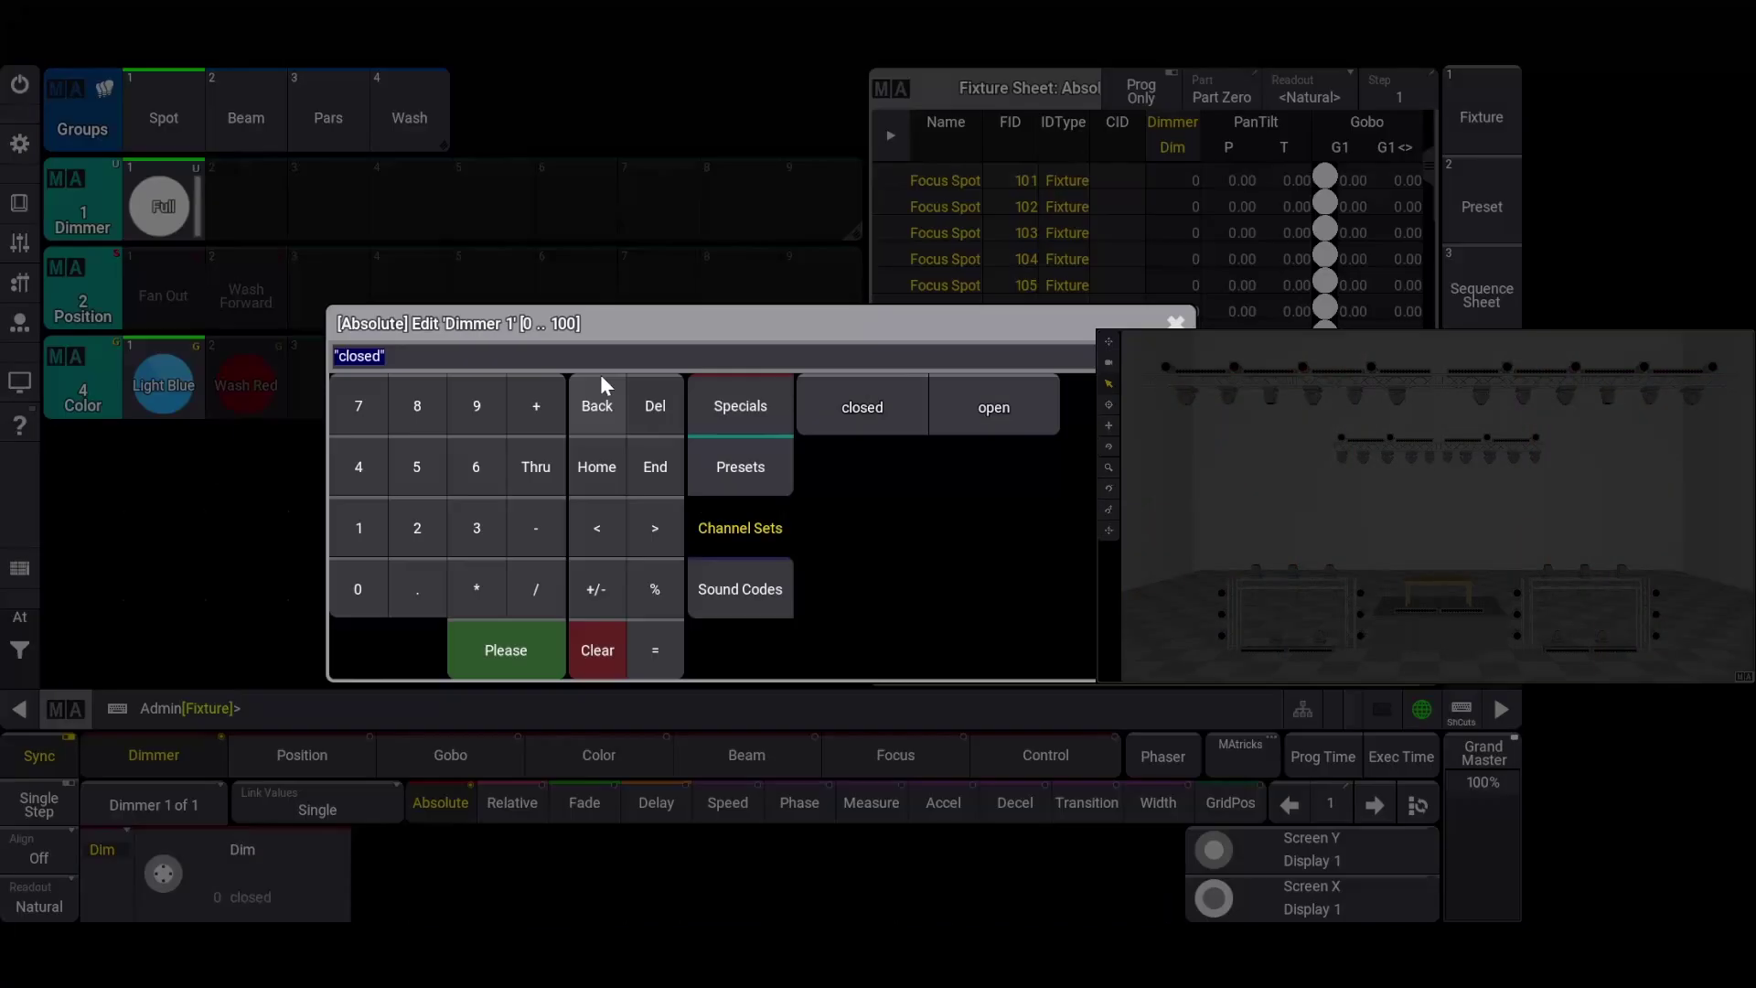
click(245, 206)
key(Return)
key(Escape)
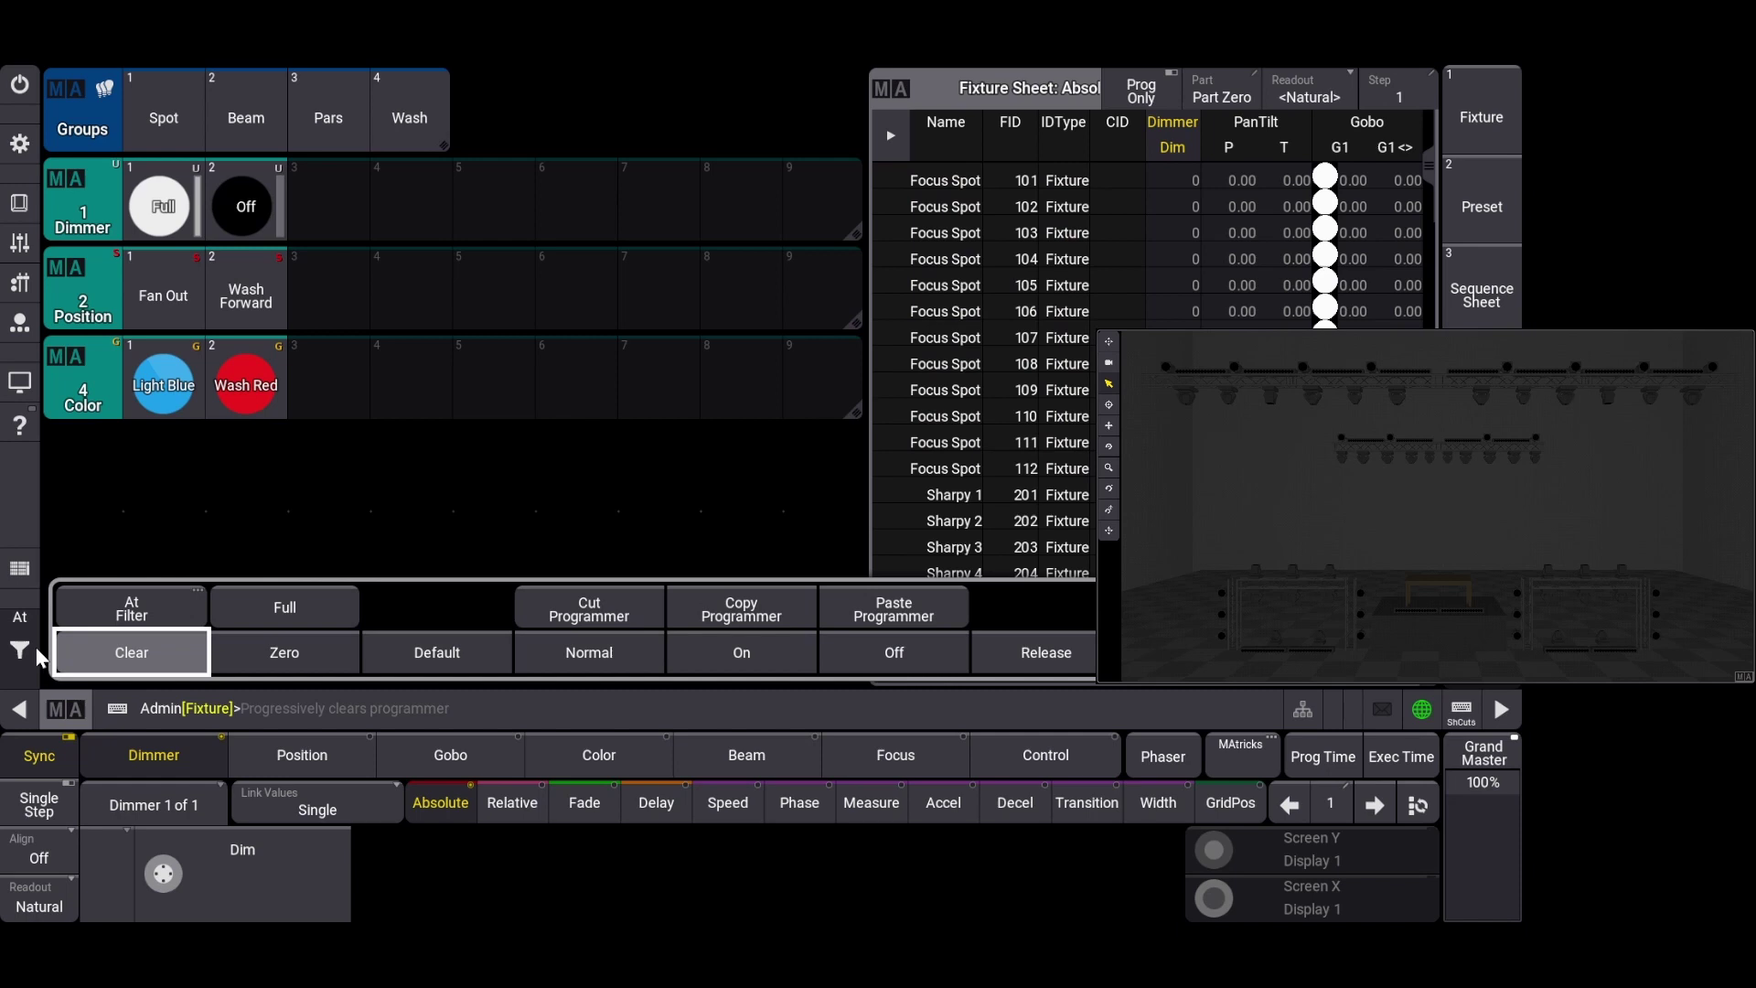
- Apply the Full dimmer and Fan Out position presets to the Beam group
click(245, 117)
click(163, 205)
click(163, 295)
- Give the Beam group a lime colour from its first colour wheel and store it in the third Color preset slot
click(599, 754)
click(243, 860)
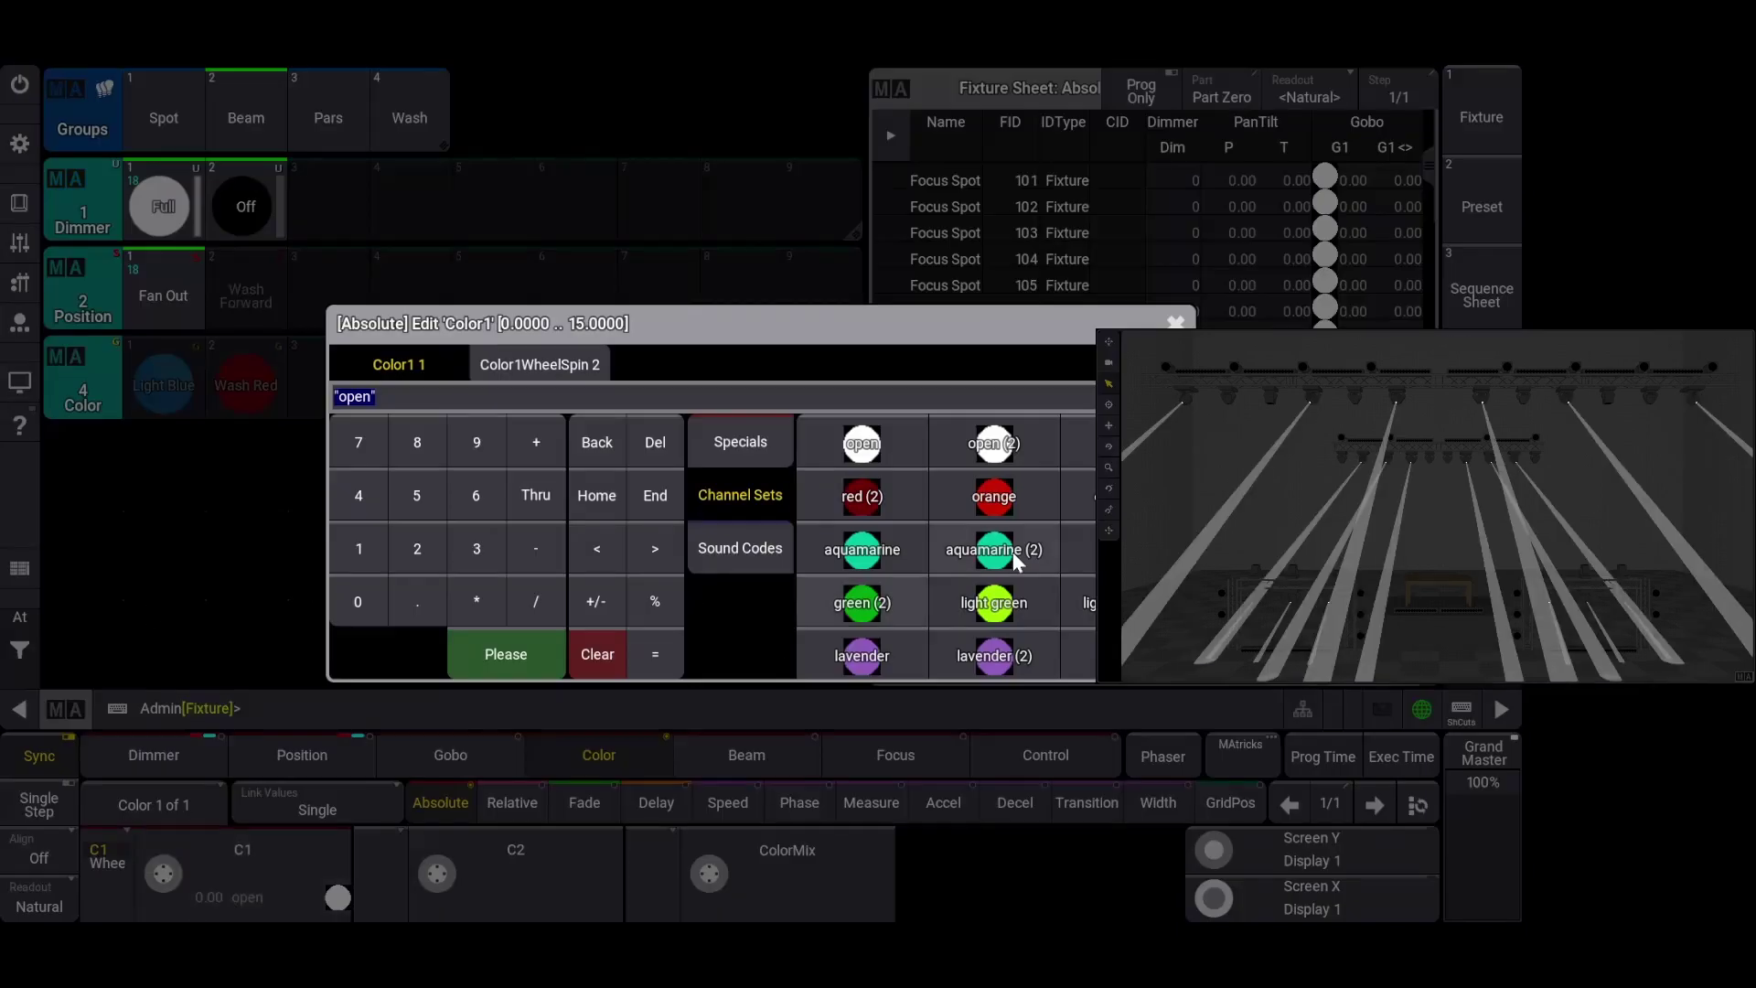
click(963, 548)
drag(328, 384, 336, 218)
- Change the Beam group's pan so the beams converge, and store it in the third Position preset slot, labelled "Fan In"
click(302, 755)
click(247, 894)
click(502, 643)
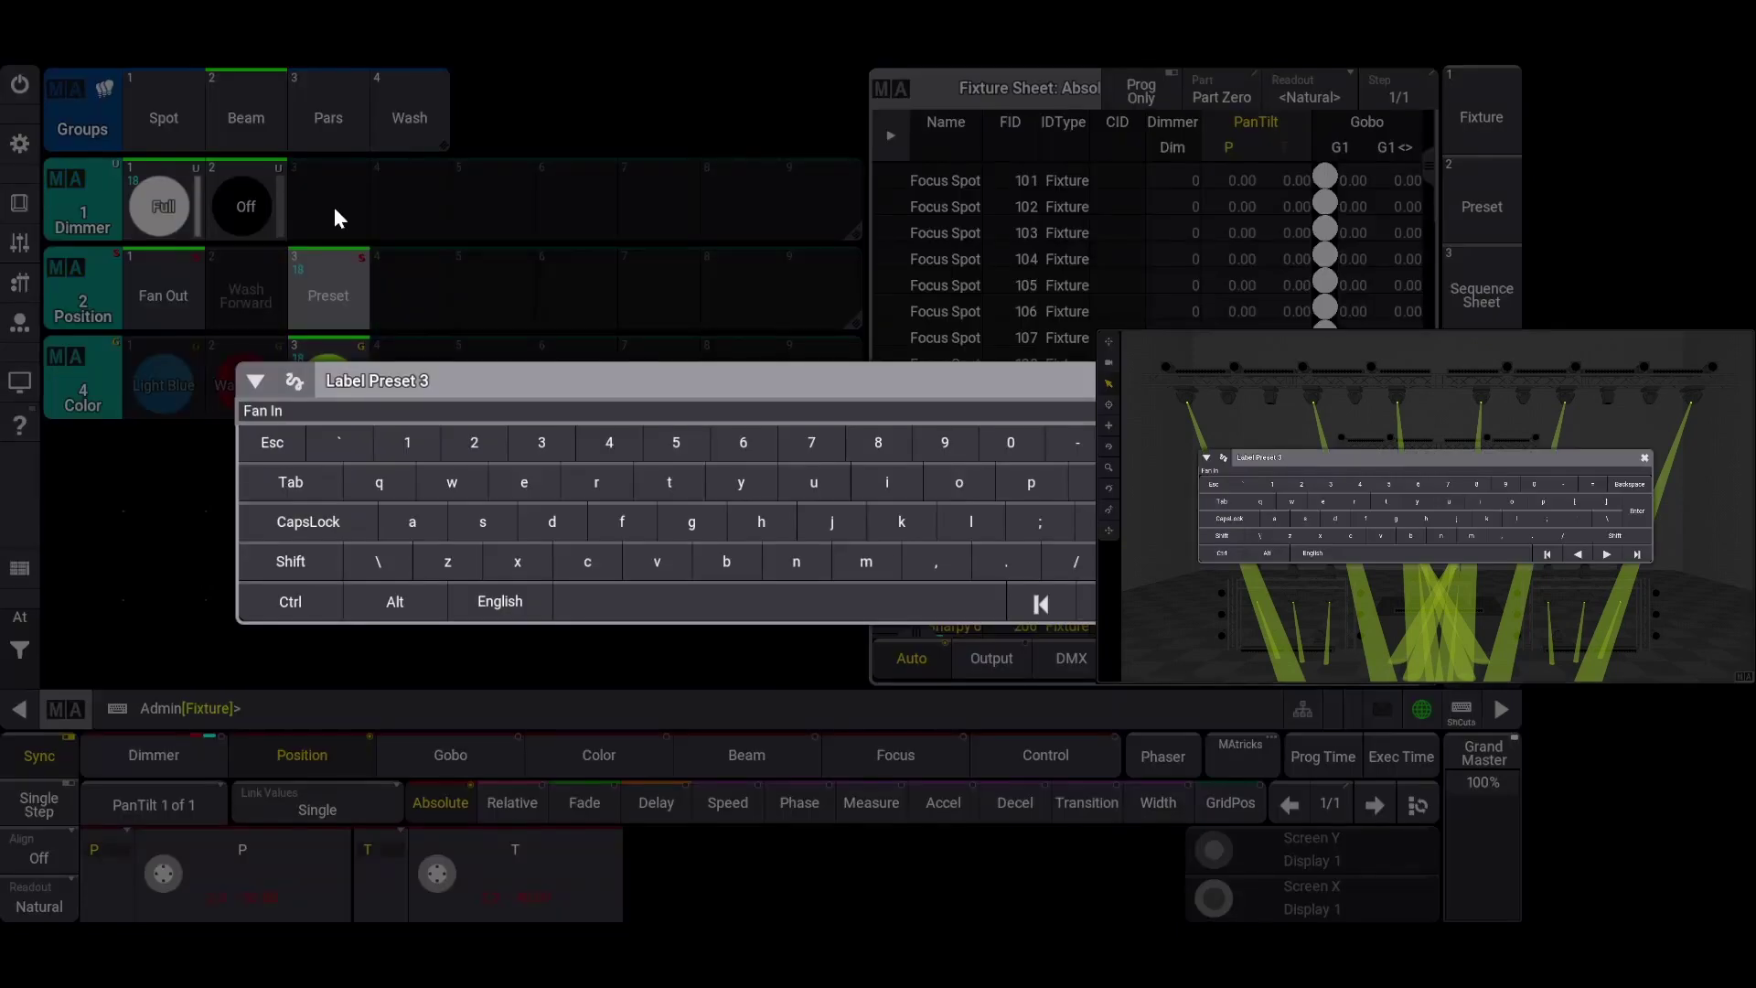
text(Fan In)
key(Return)
- Open the Beam group's first colour wheel value for editing
click(599, 754)
click(236, 887)
click(236, 887)
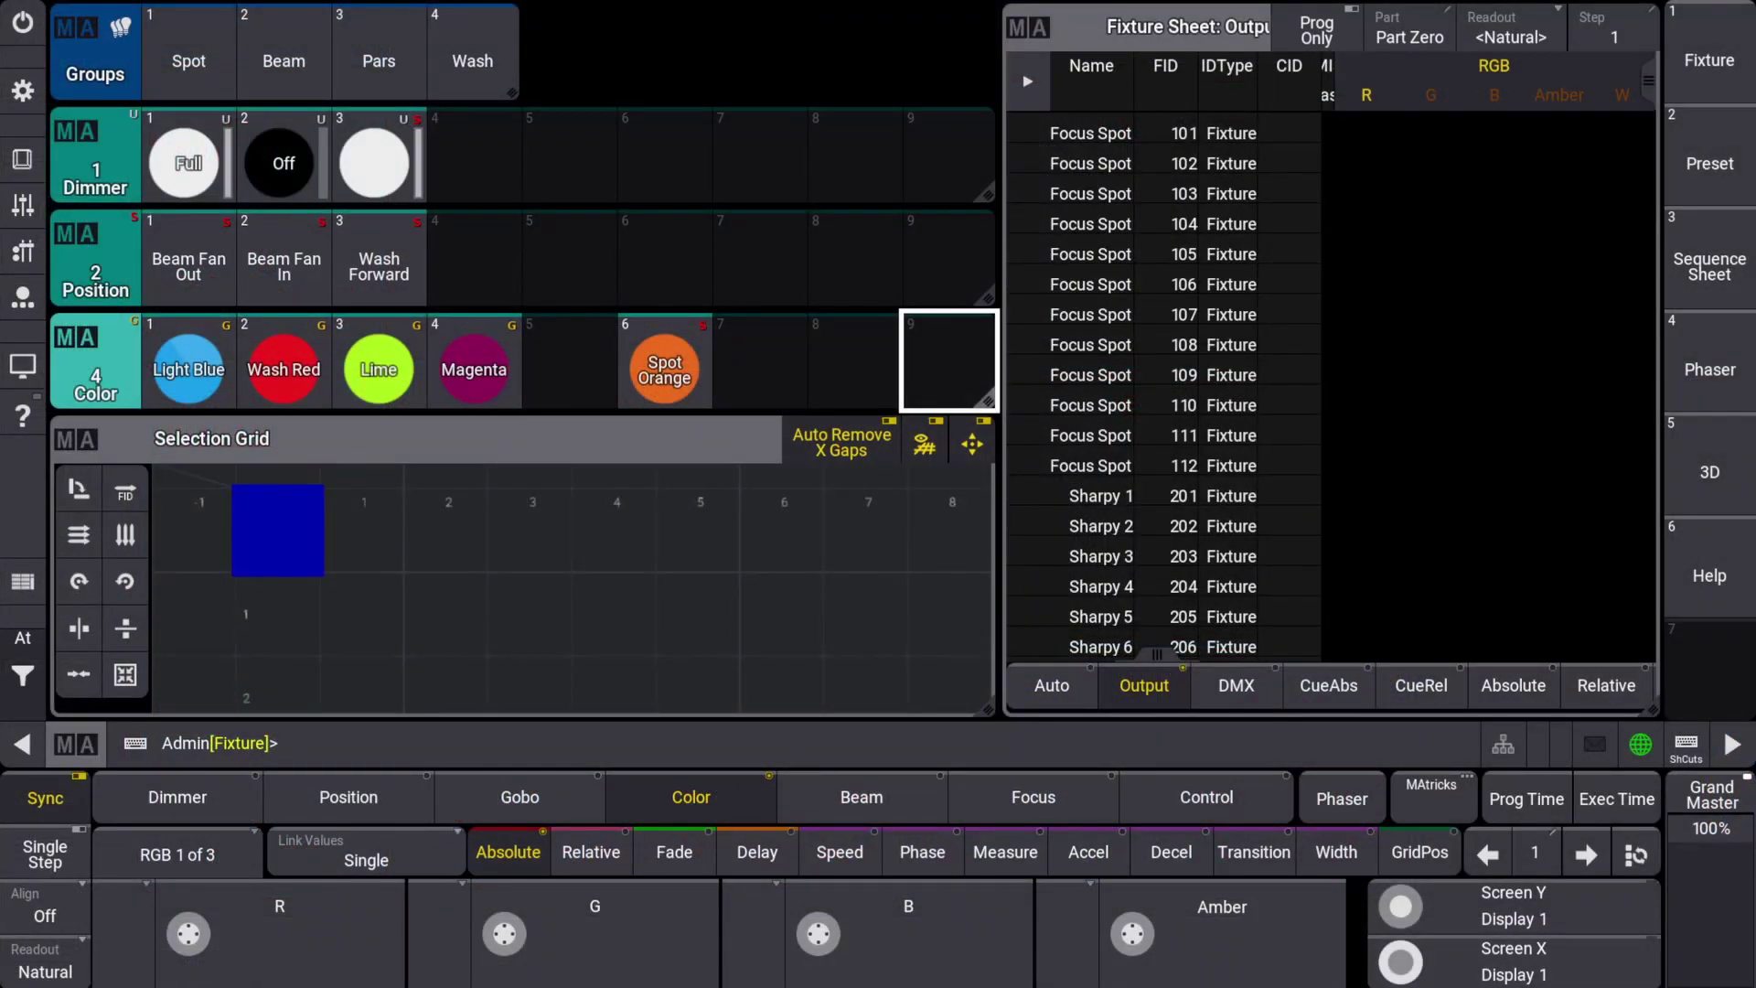
- Choose Universal as the preset mode in the Dimmer pool's settings
click(79, 124)
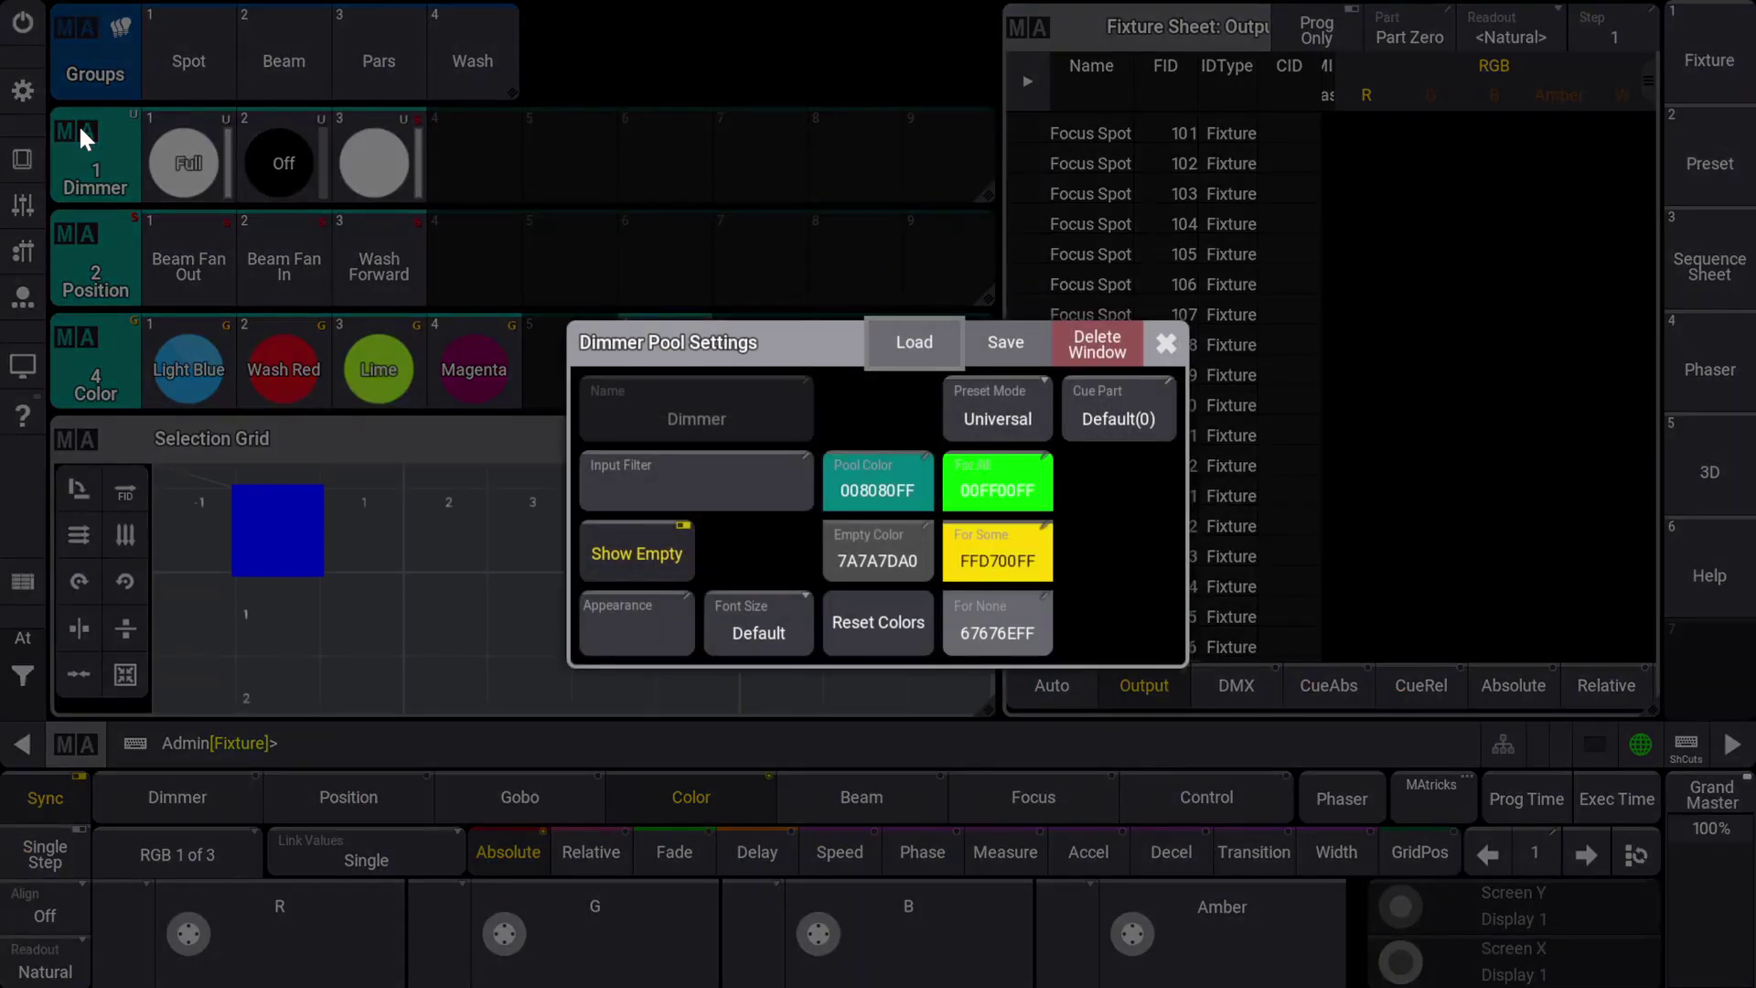
click(977, 403)
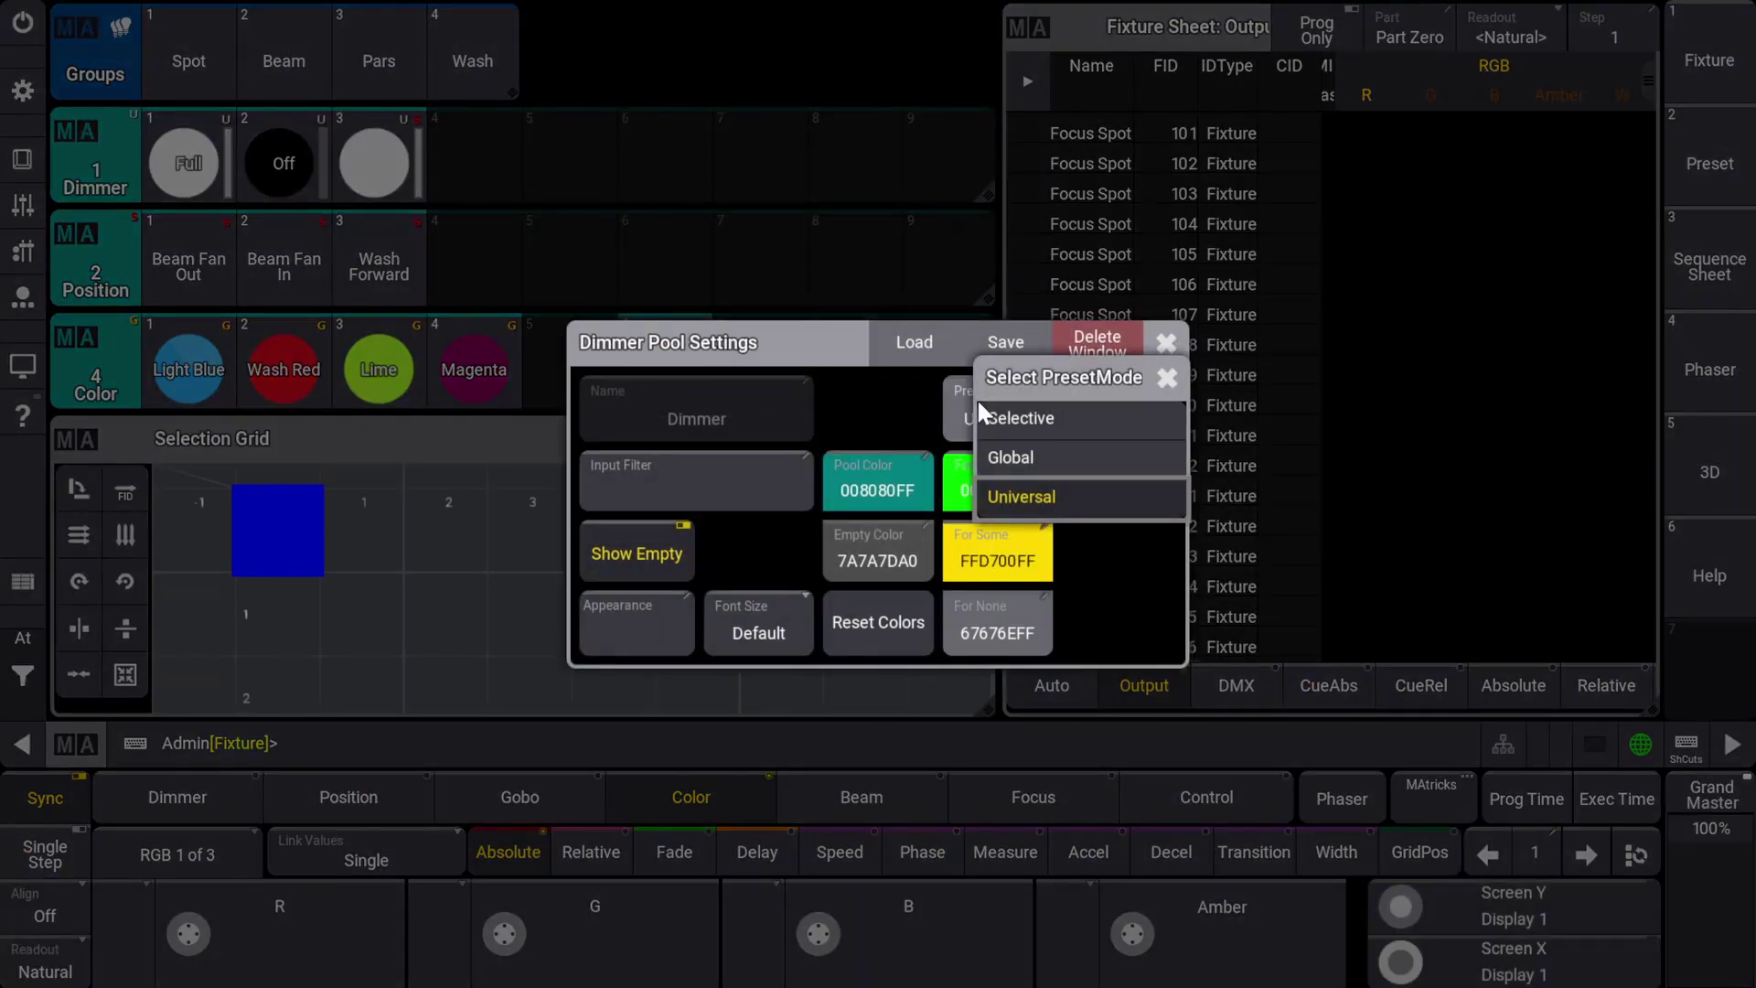
click(1024, 496)
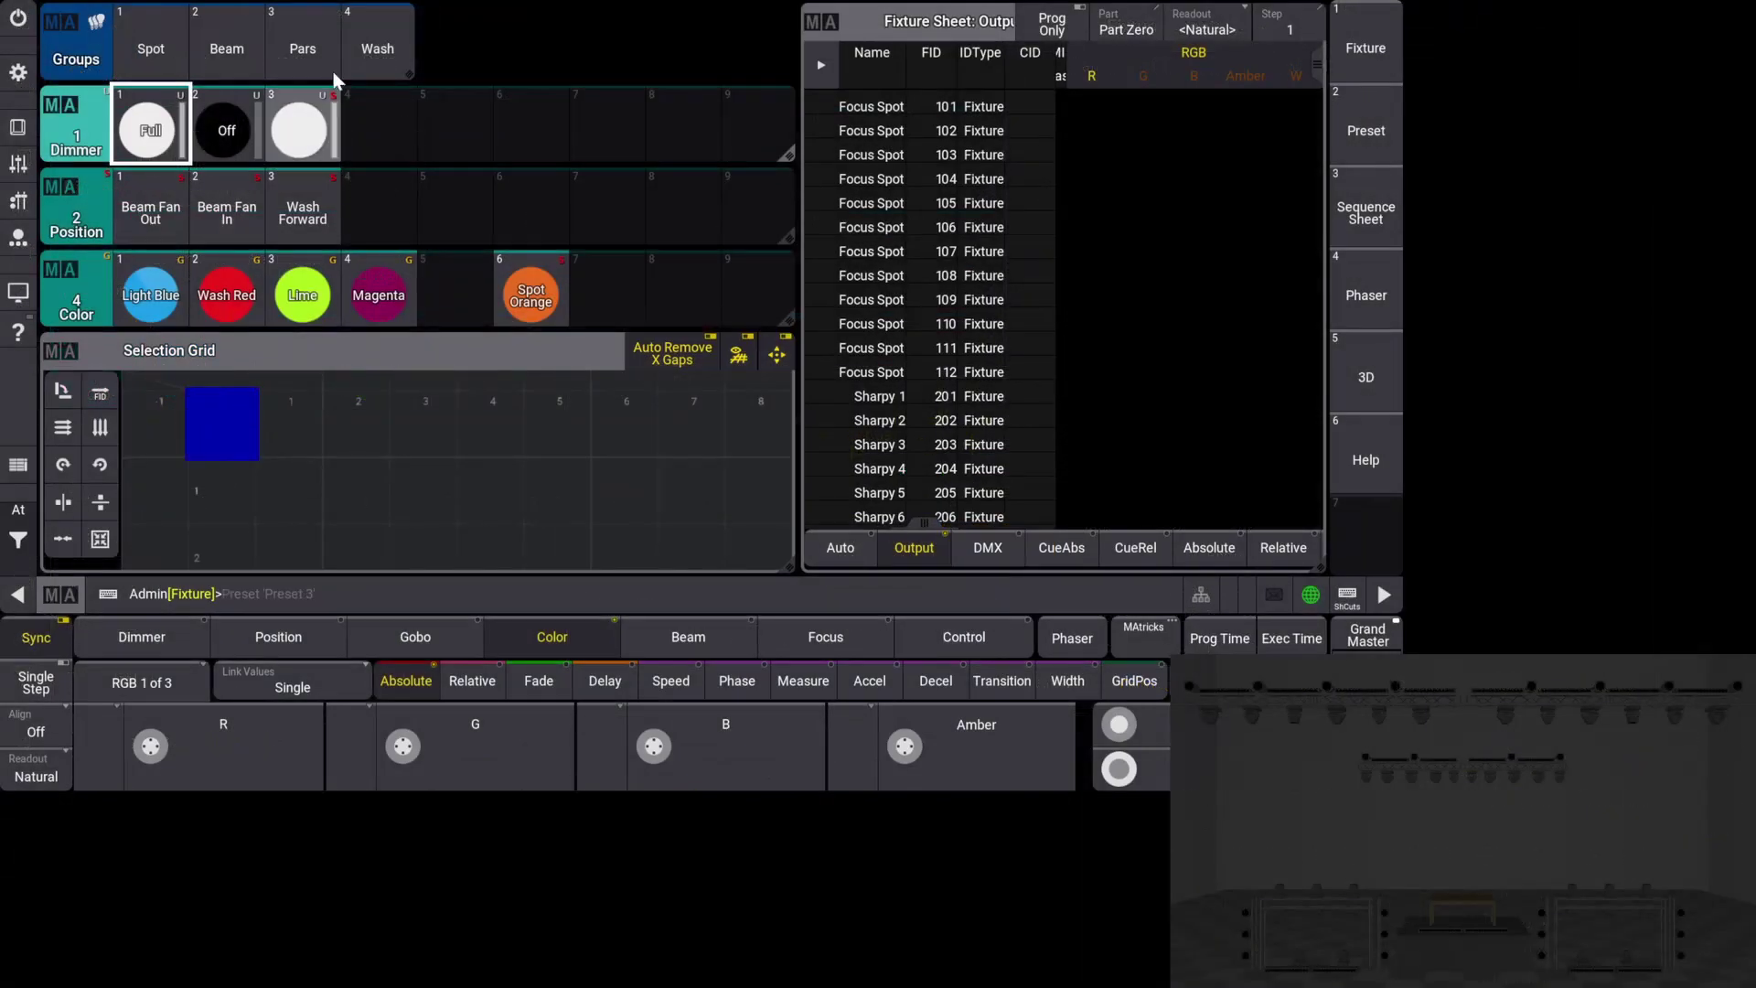
- Bring the Pars group to Full and set its green value to 0 to make it magenta
click(334, 75)
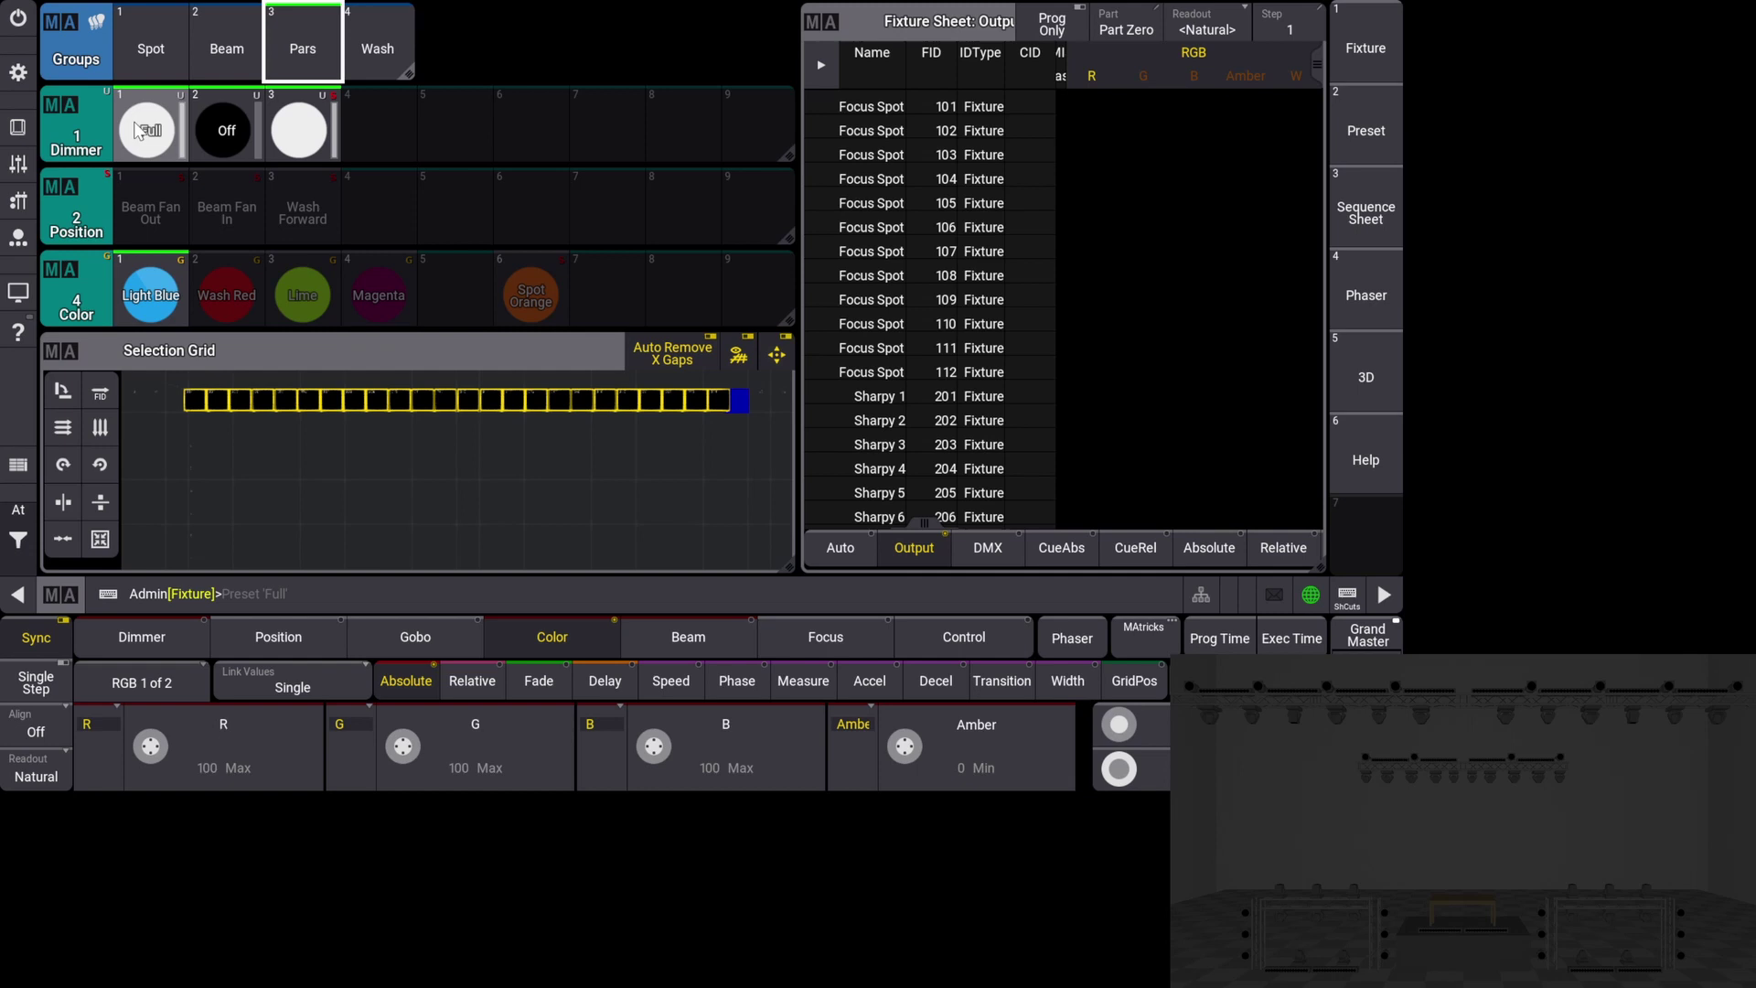
click(149, 129)
click(487, 767)
click(329, 496)
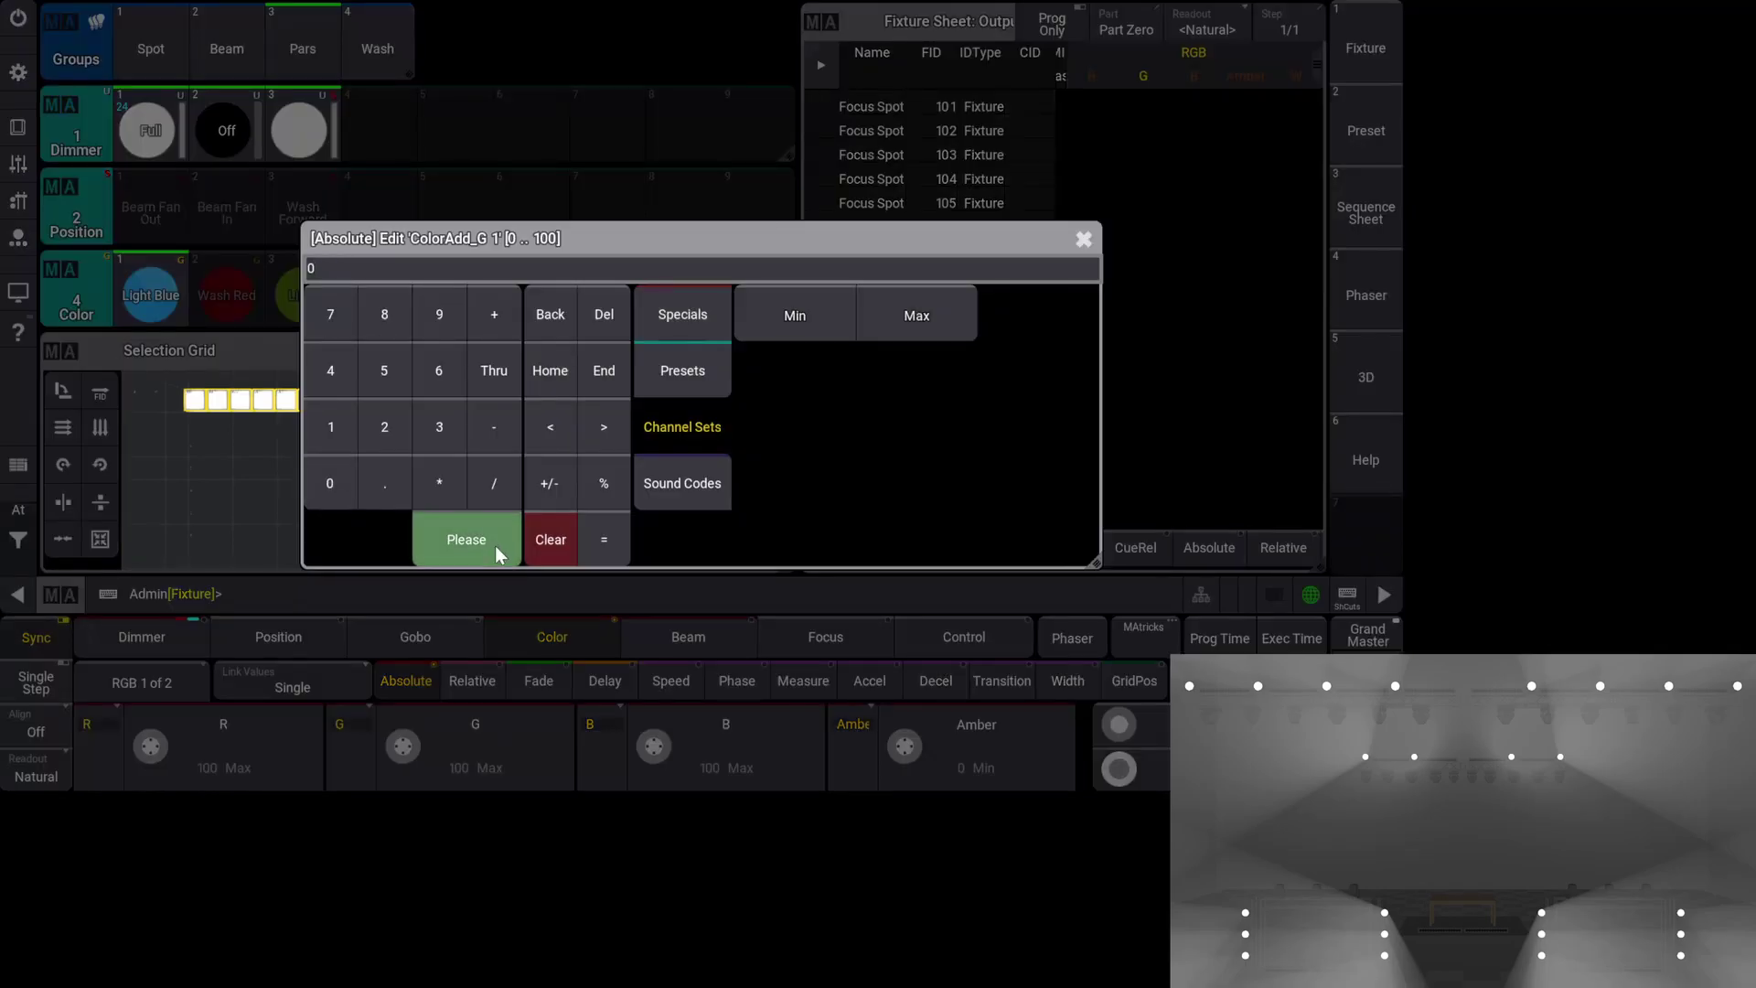
click(494, 543)
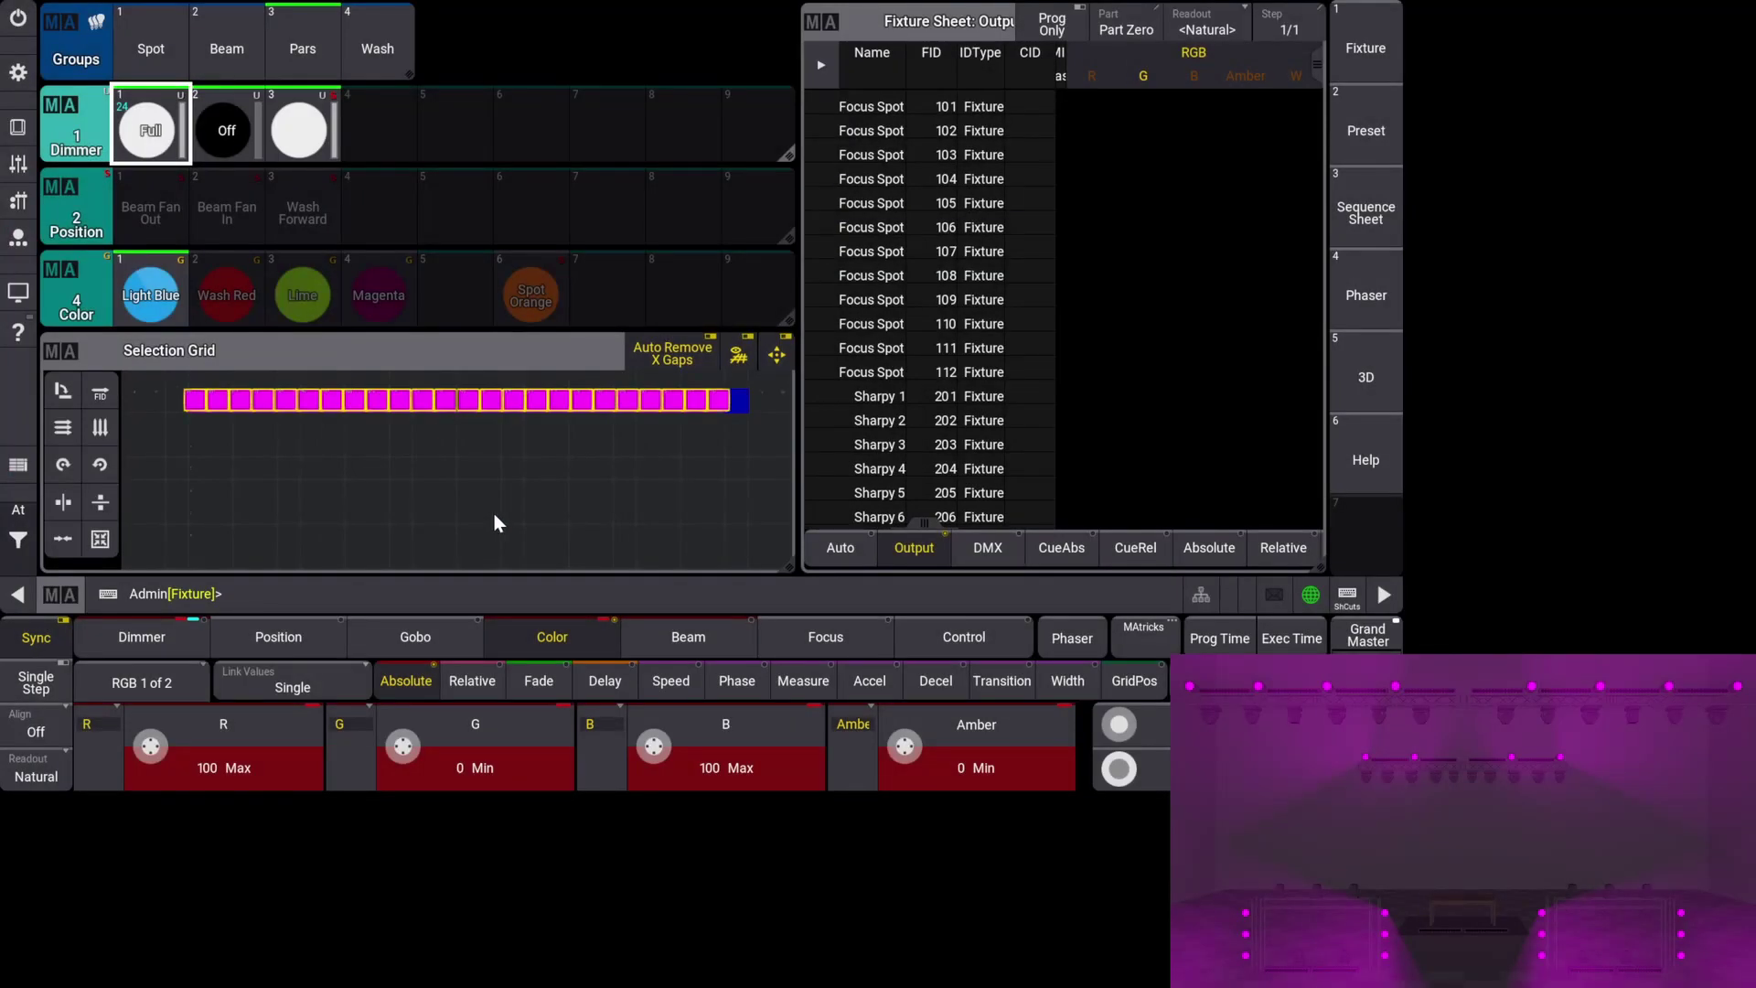
- Narrow the Pars selection to a subset of the fixtures and set their green value to 100
click(298, 66)
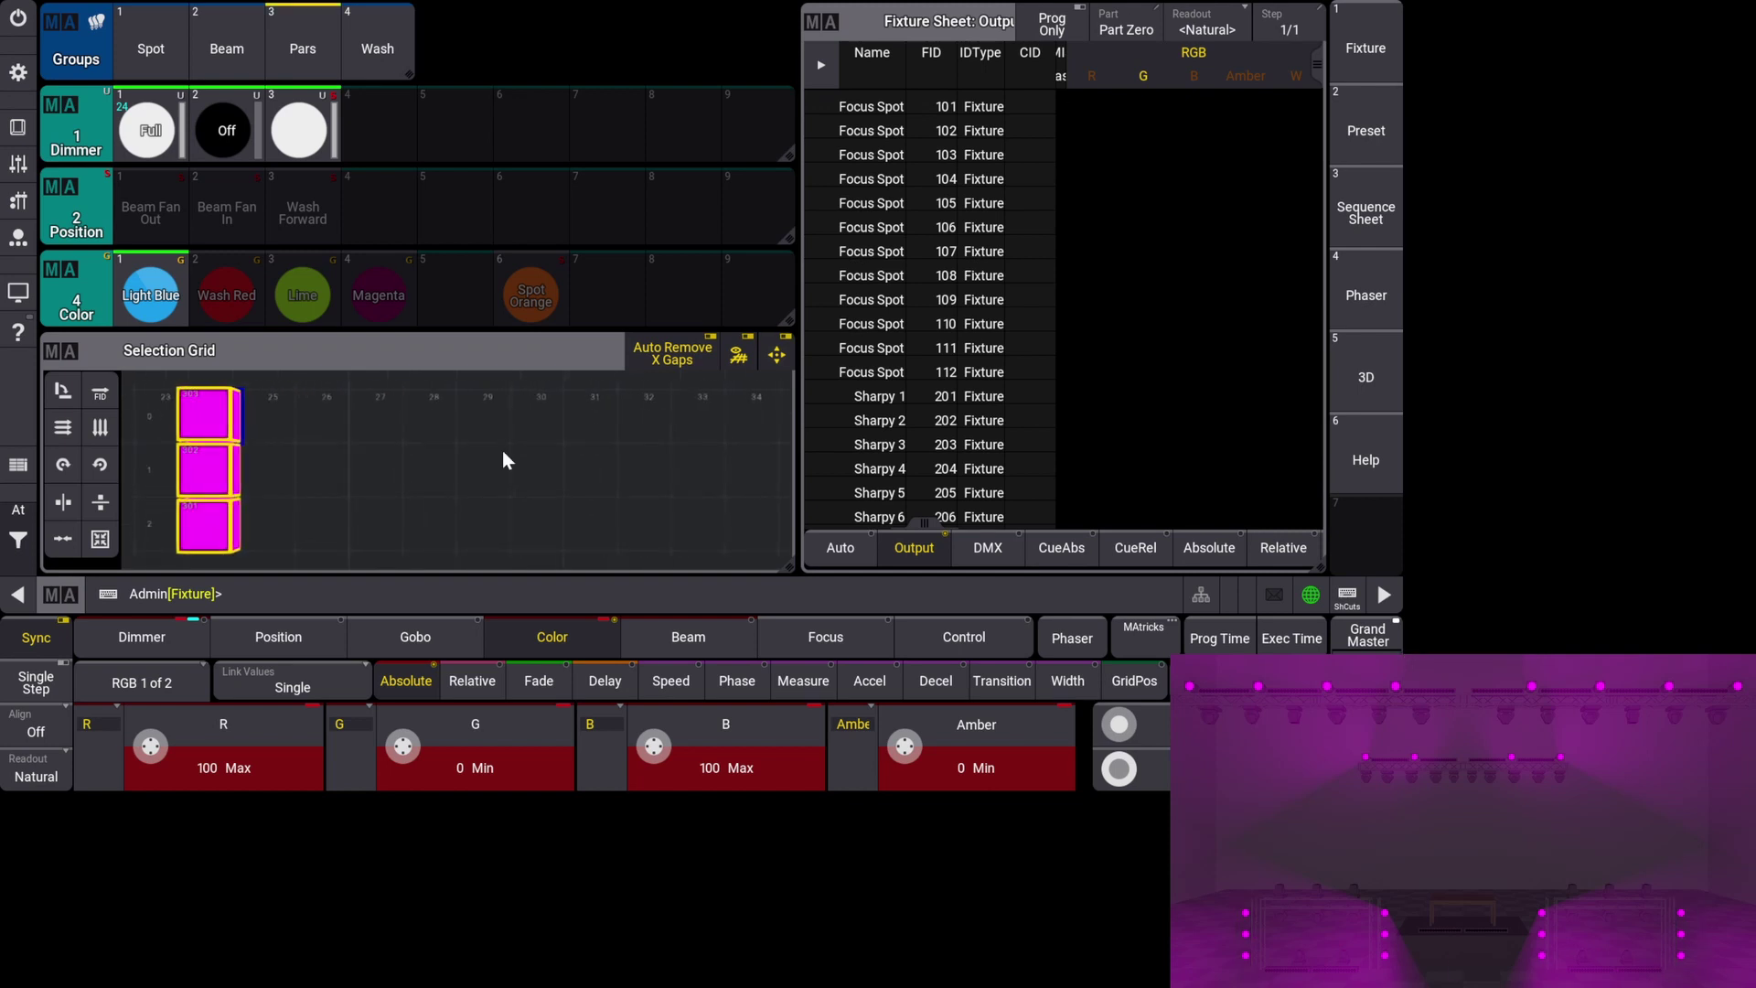
click(475, 767)
click(330, 426)
click(330, 483)
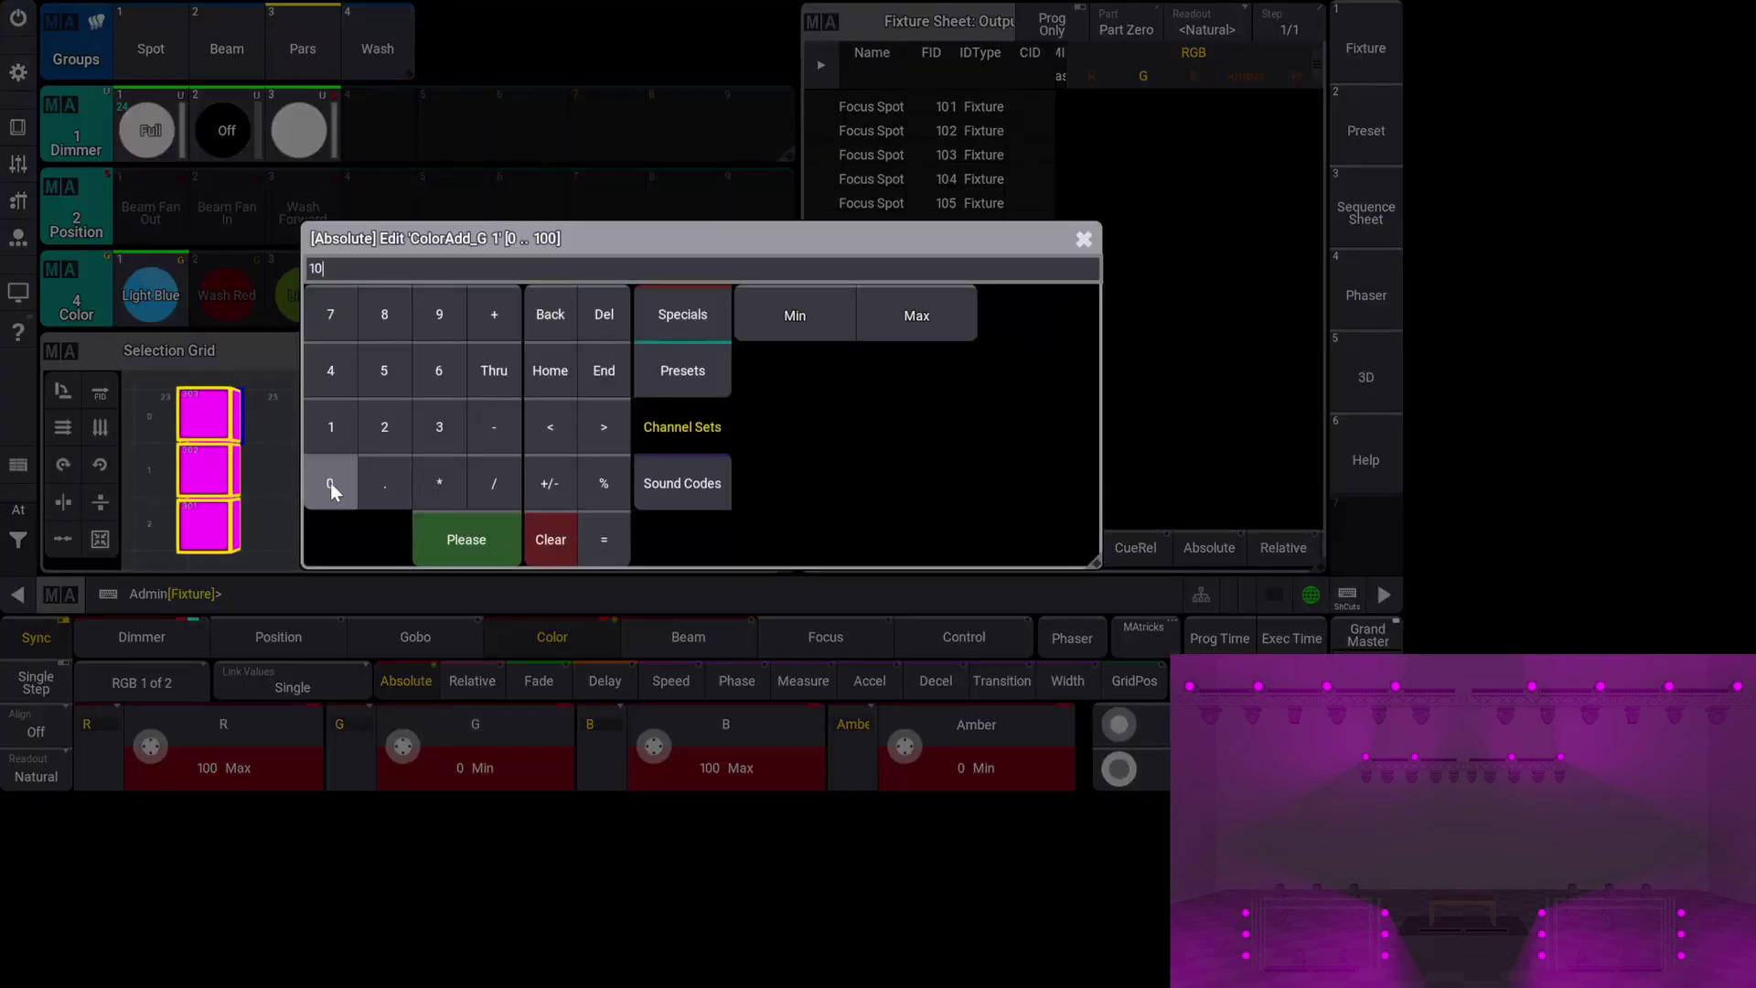
click(330, 483)
click(466, 539)
- Take the red out of the selected Pars to make them cyan, and store the magenta and cyan look in the fifth Color preset slot
click(254, 766)
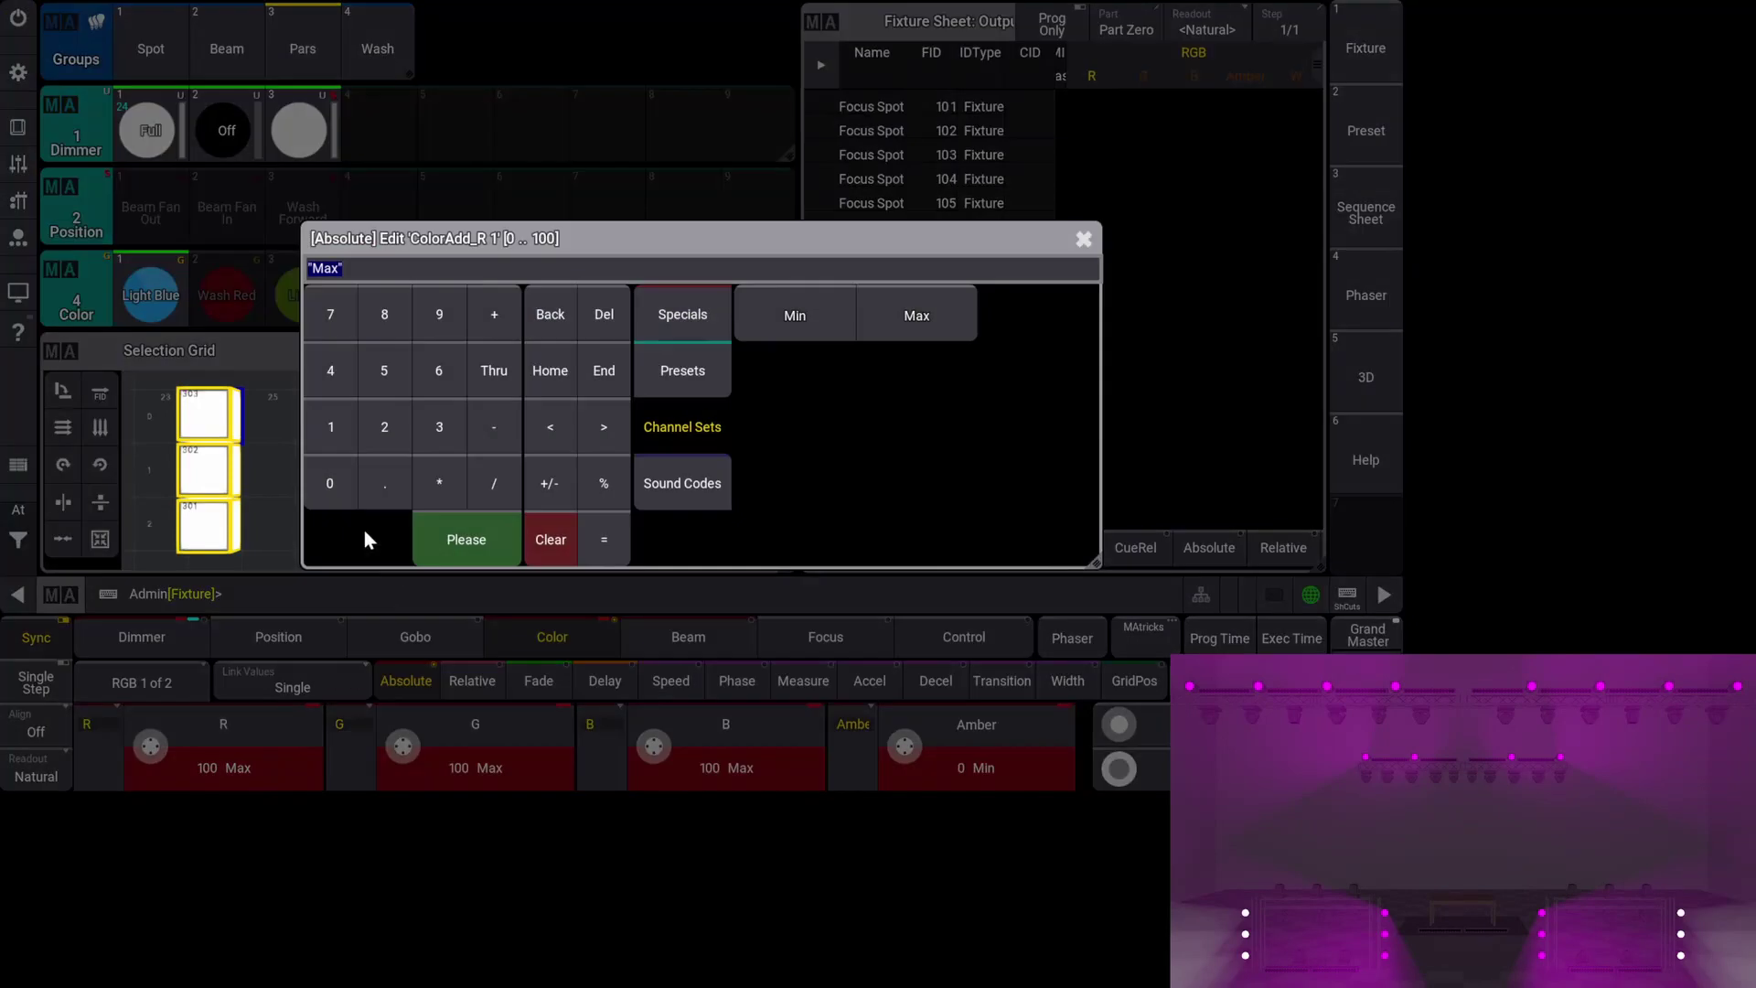
click(477, 539)
drag(446, 288, 381, 221)
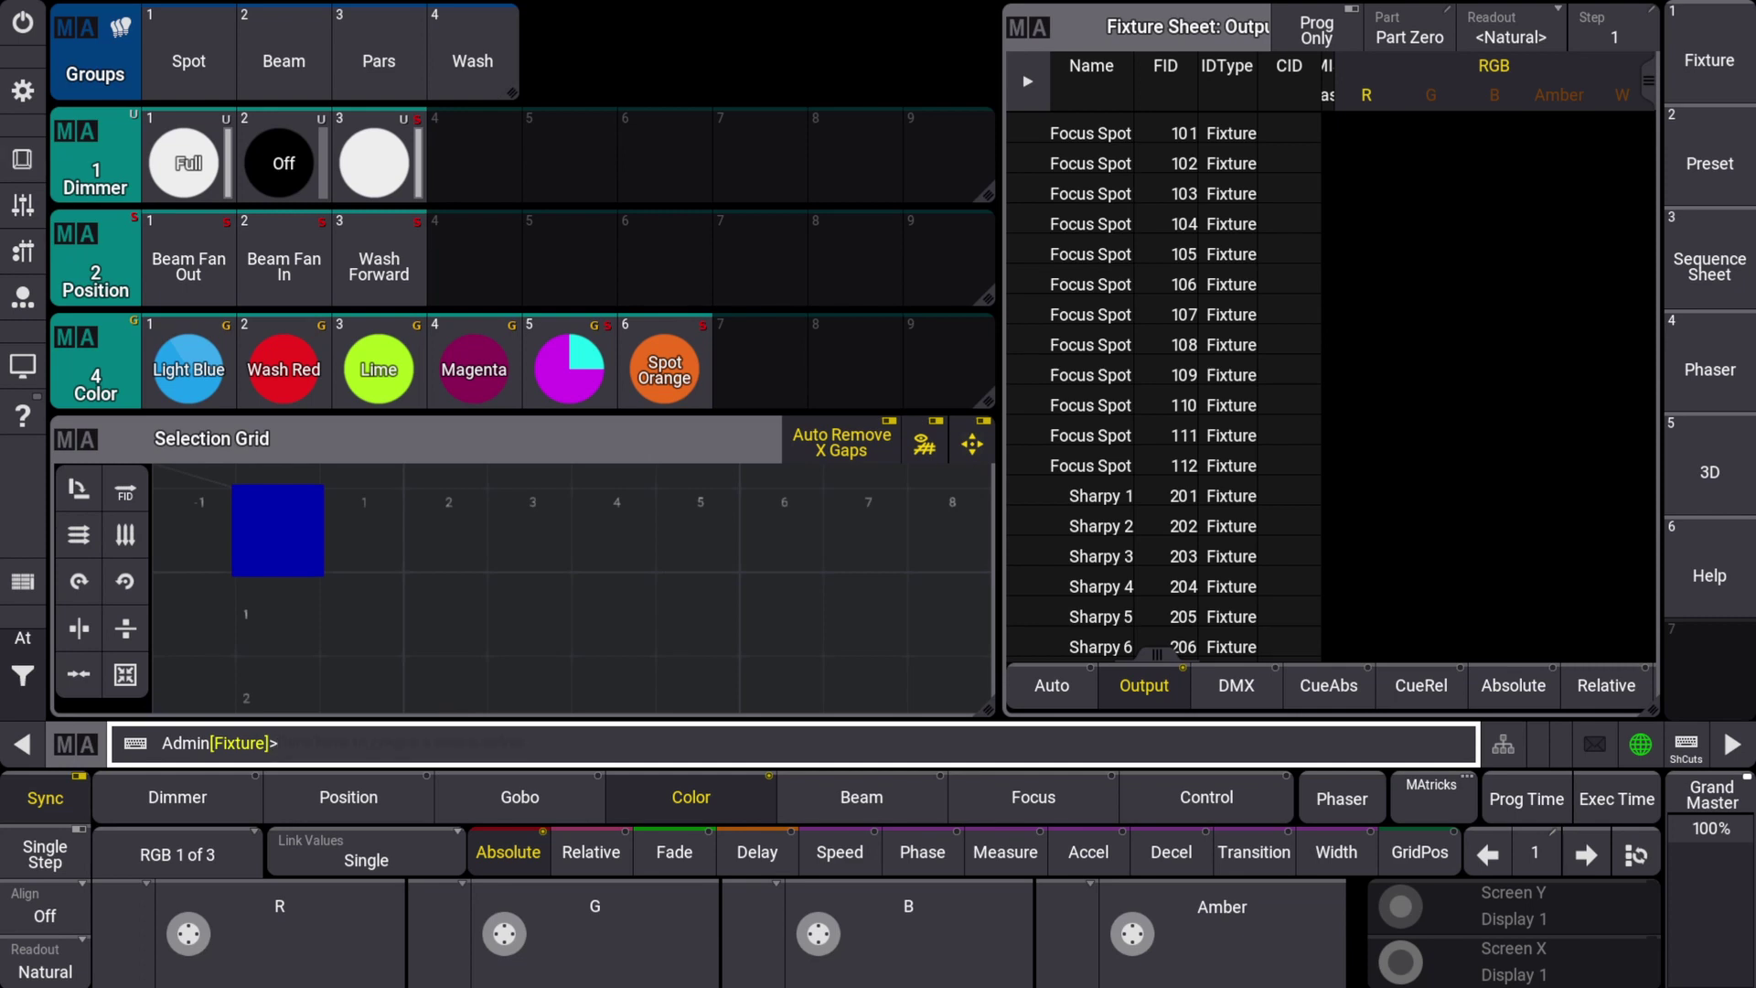
- Open the Store settings, switch the preset mode to Global and look through the available preset modes
click(39, 157)
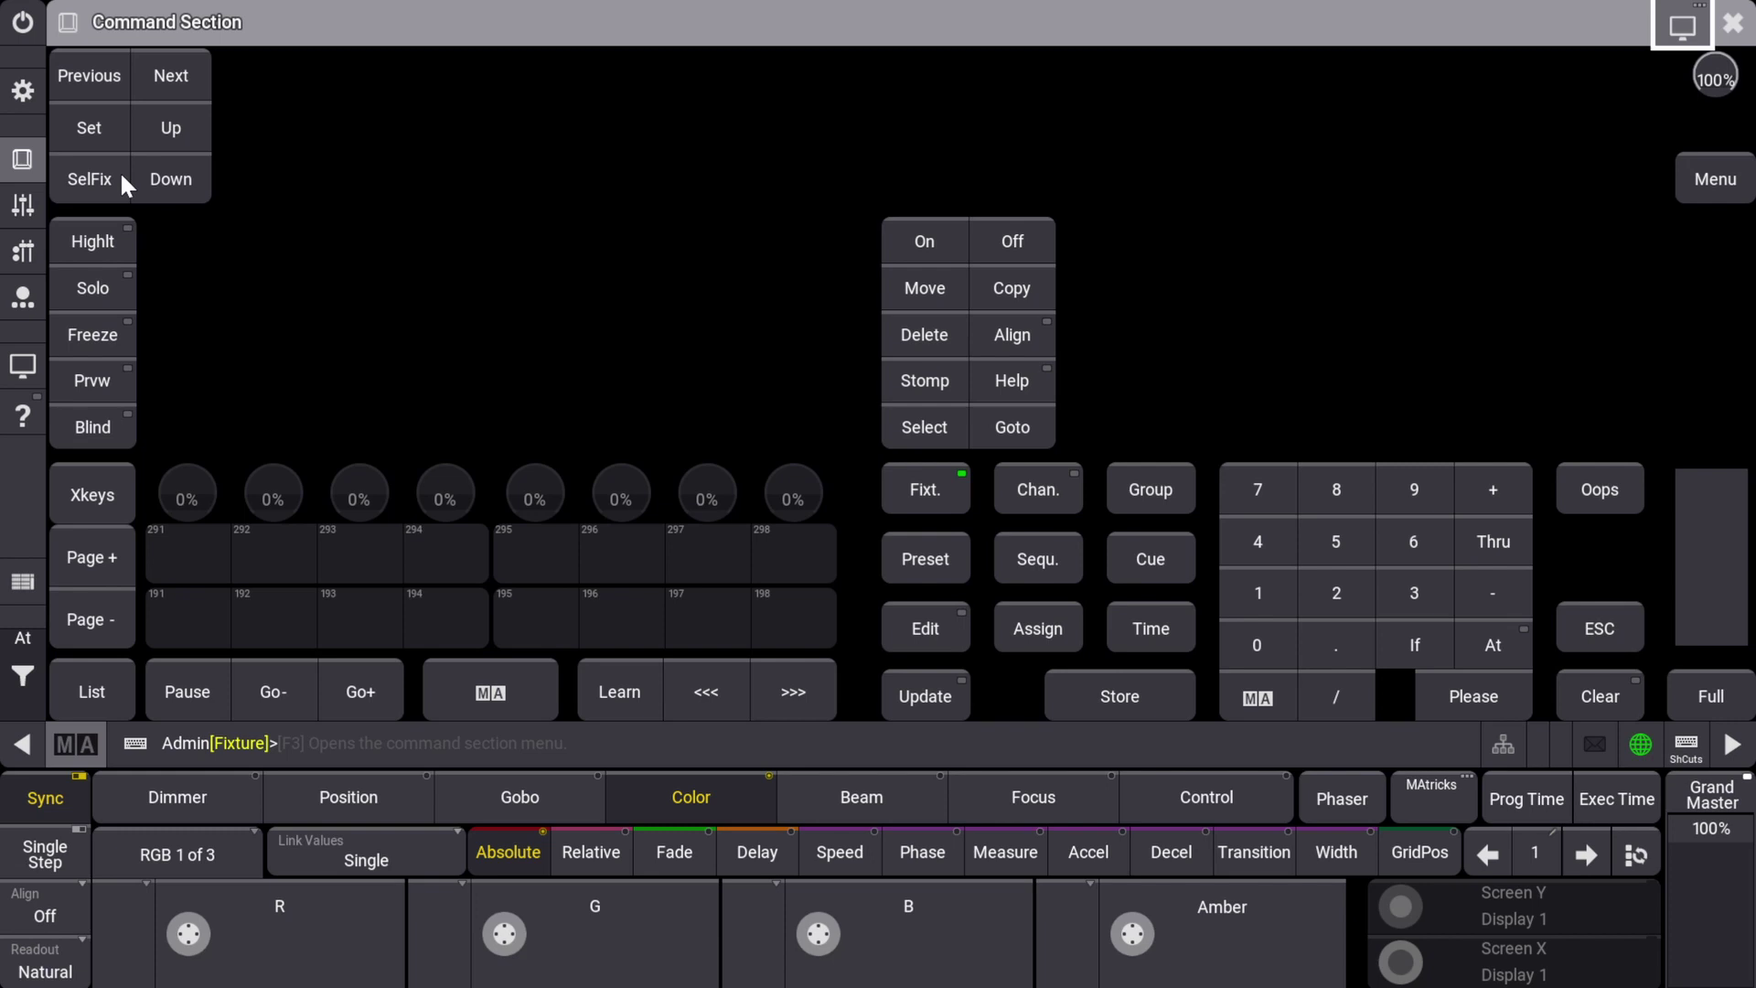
click(1098, 699)
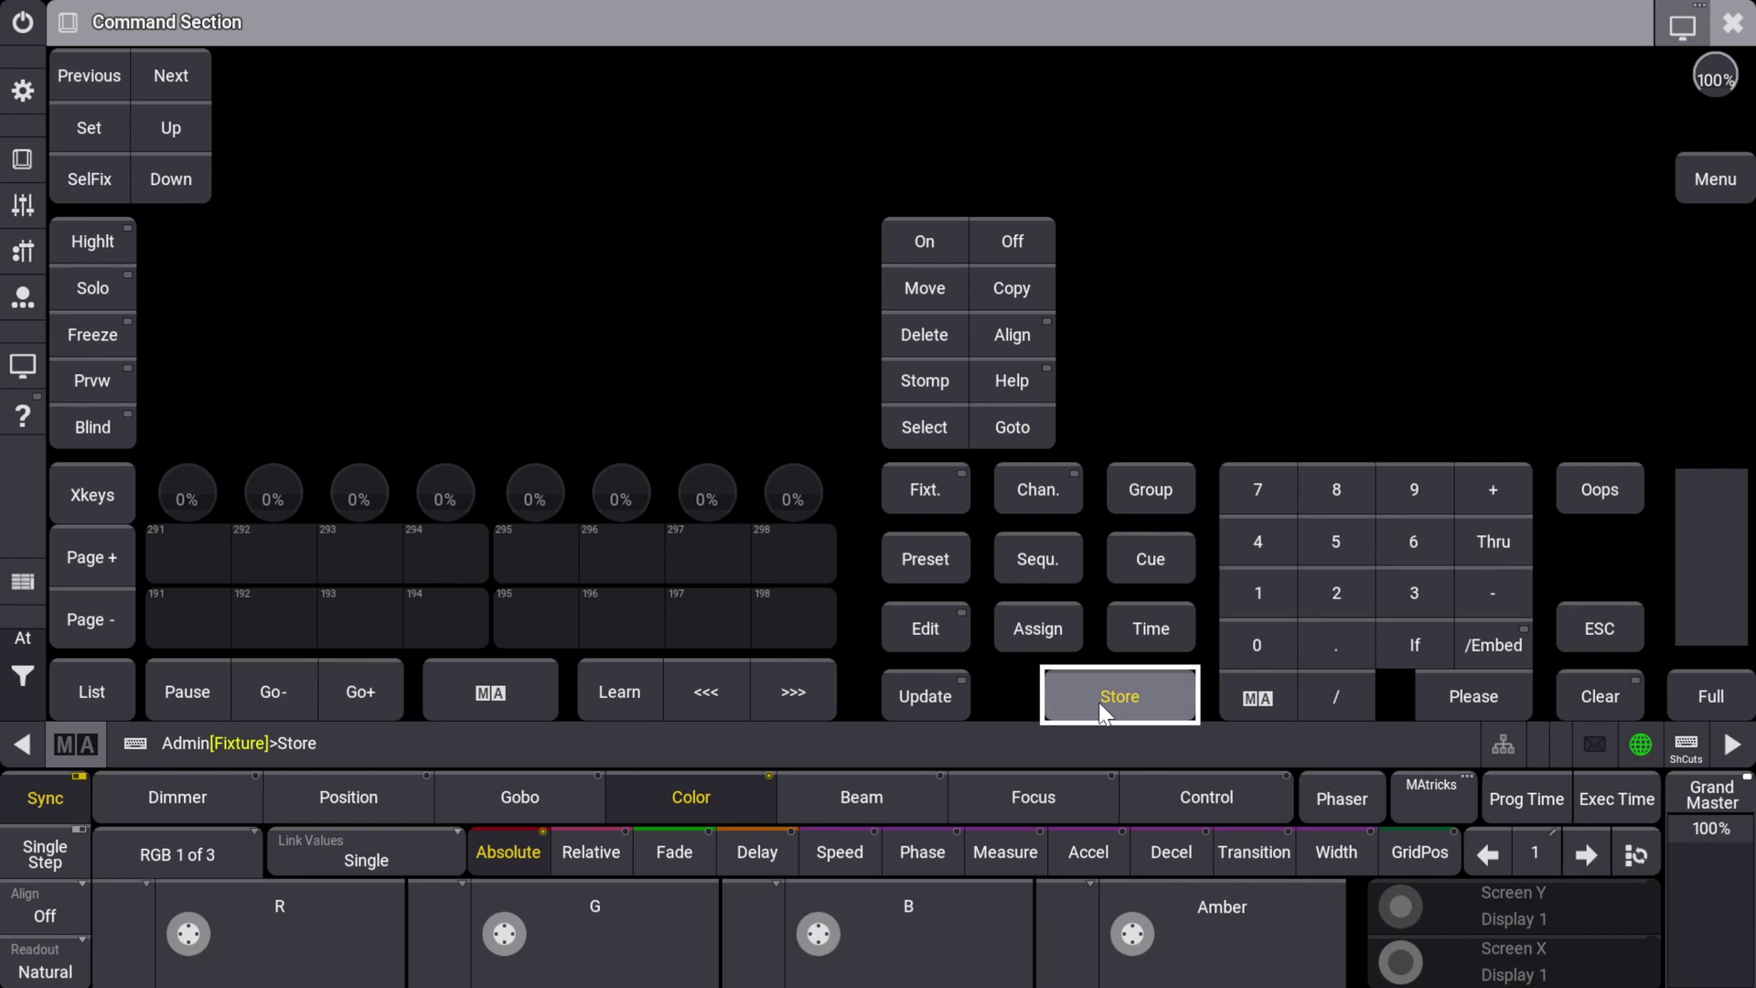
click(1099, 701)
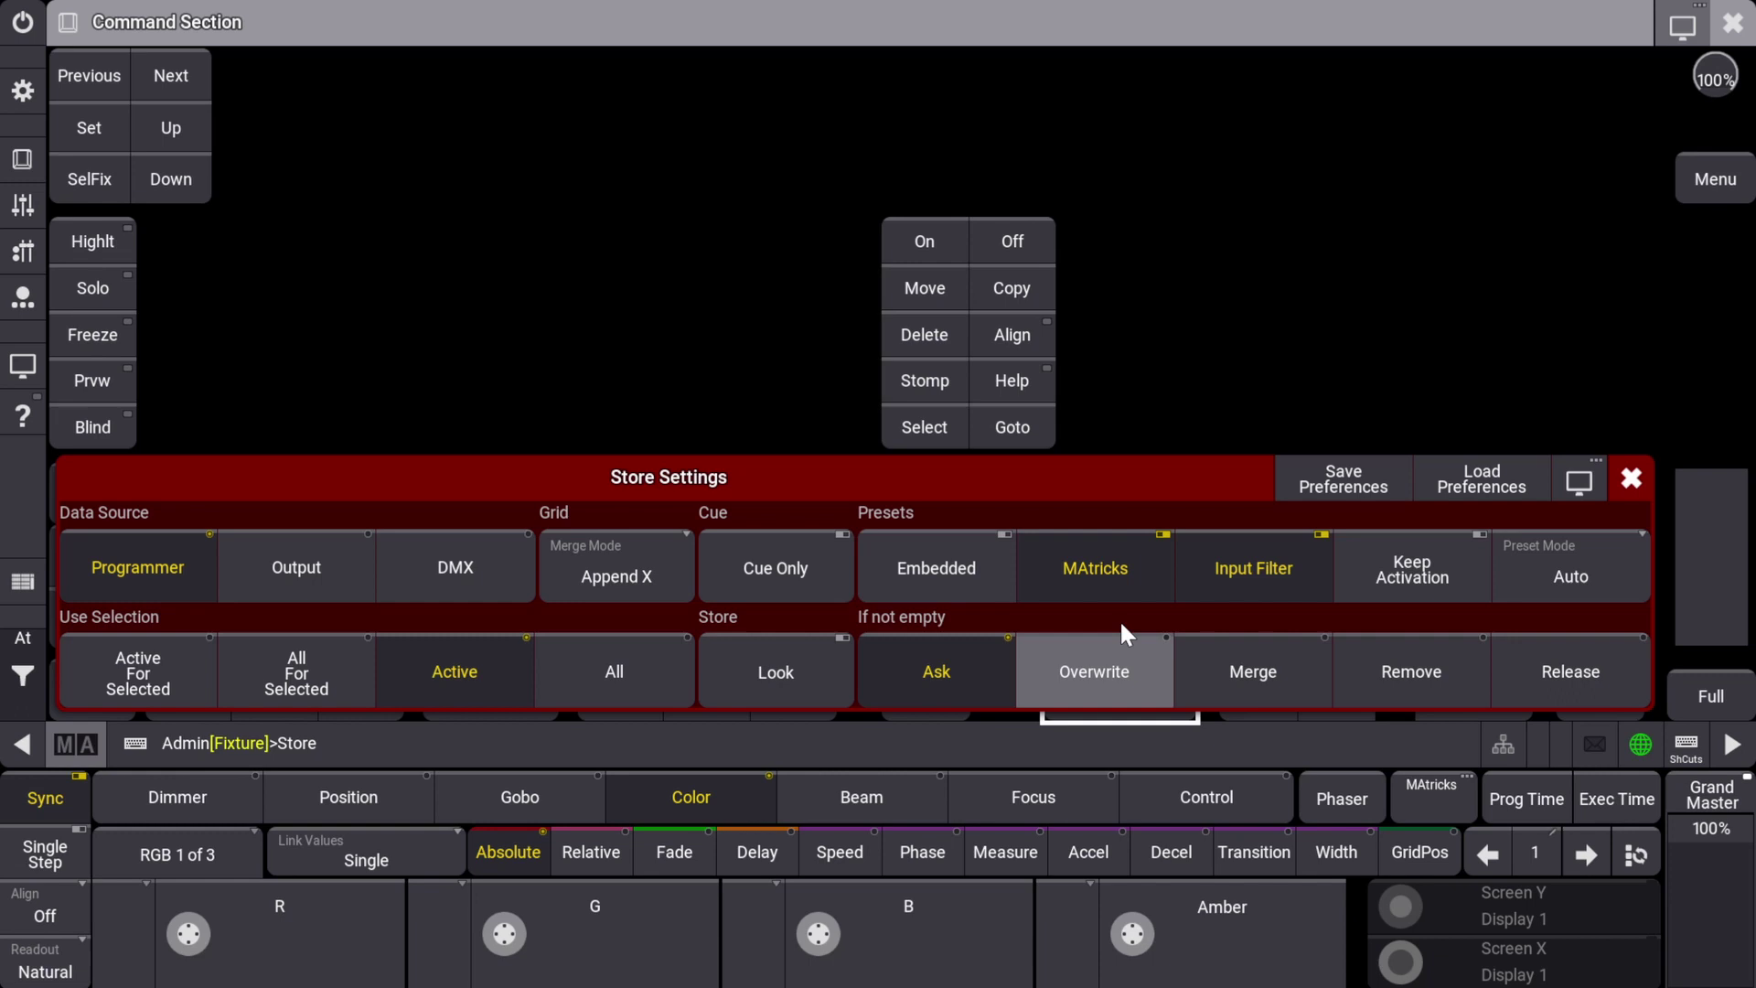
click(1541, 565)
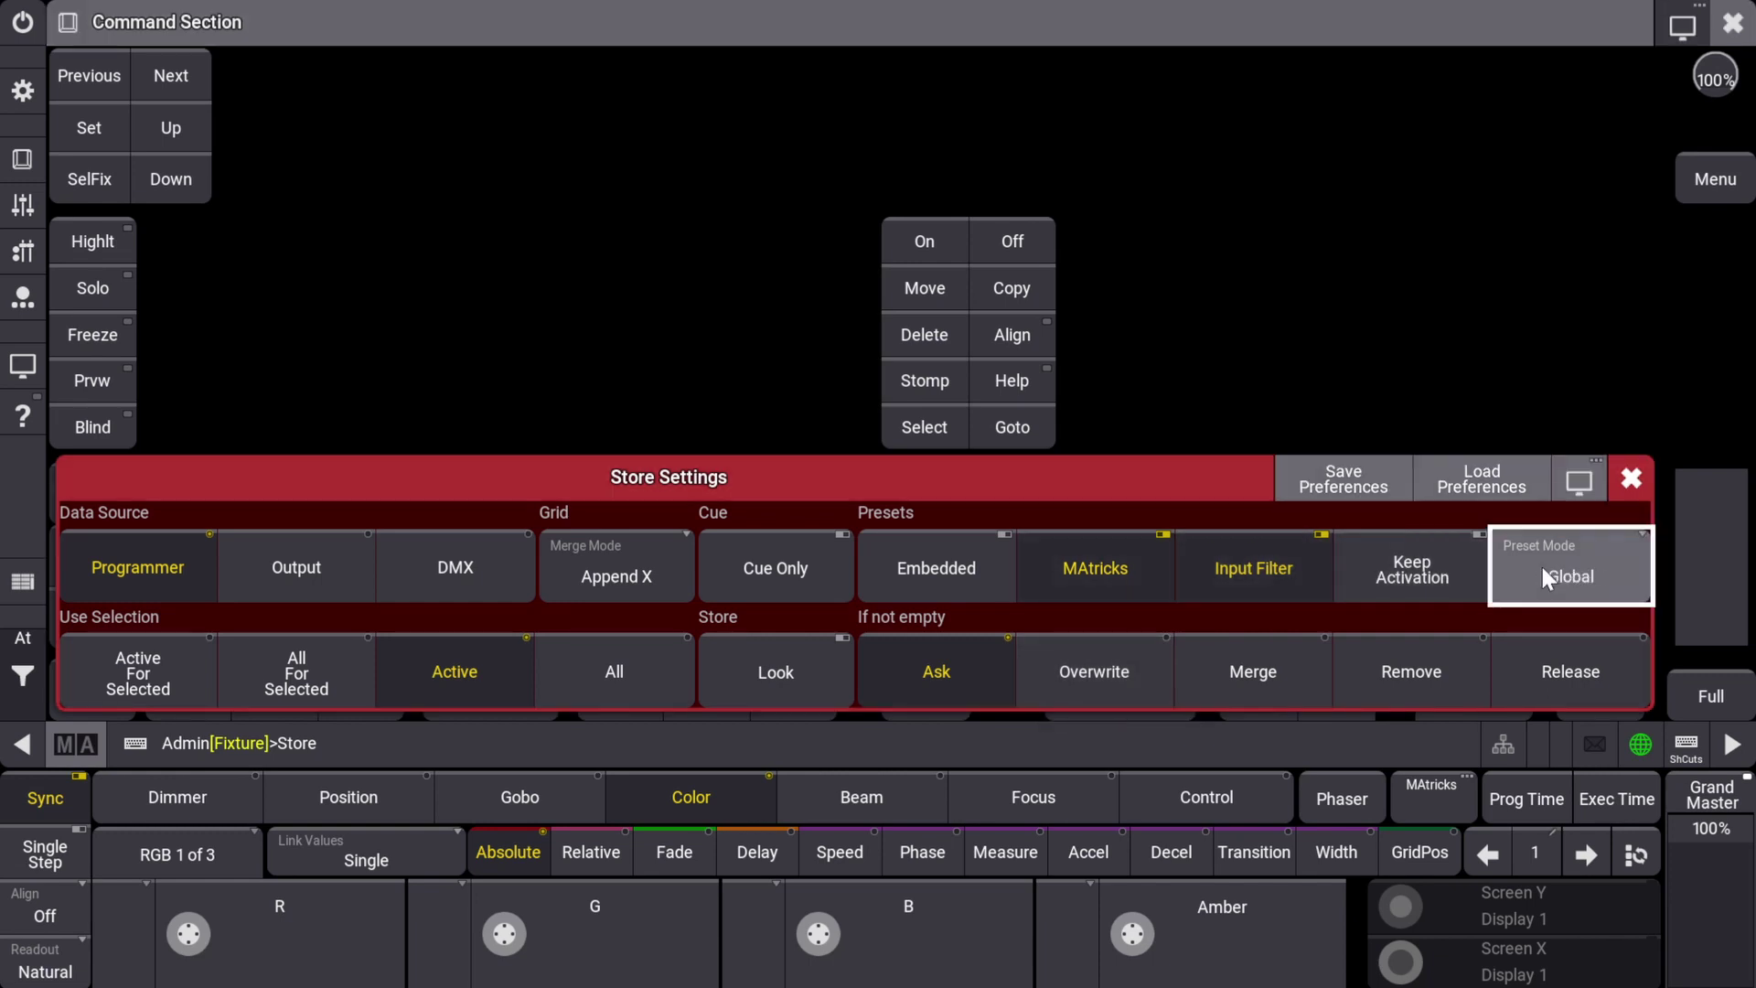
click(1542, 567)
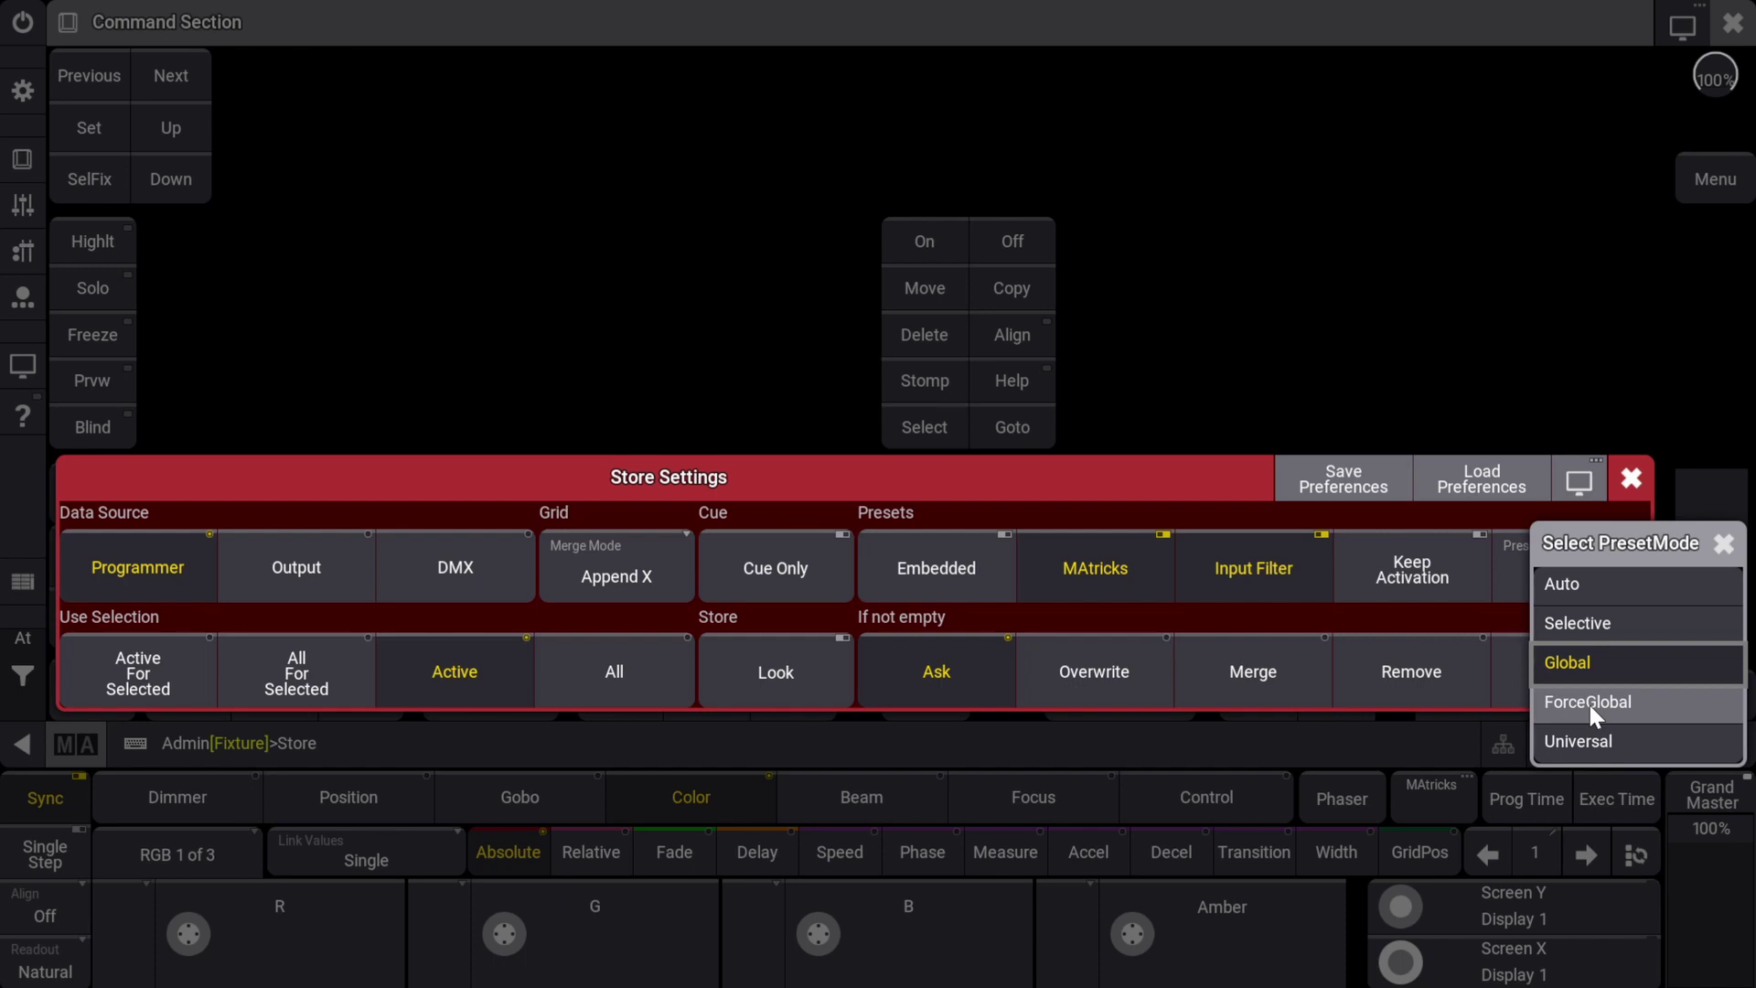
click(1723, 547)
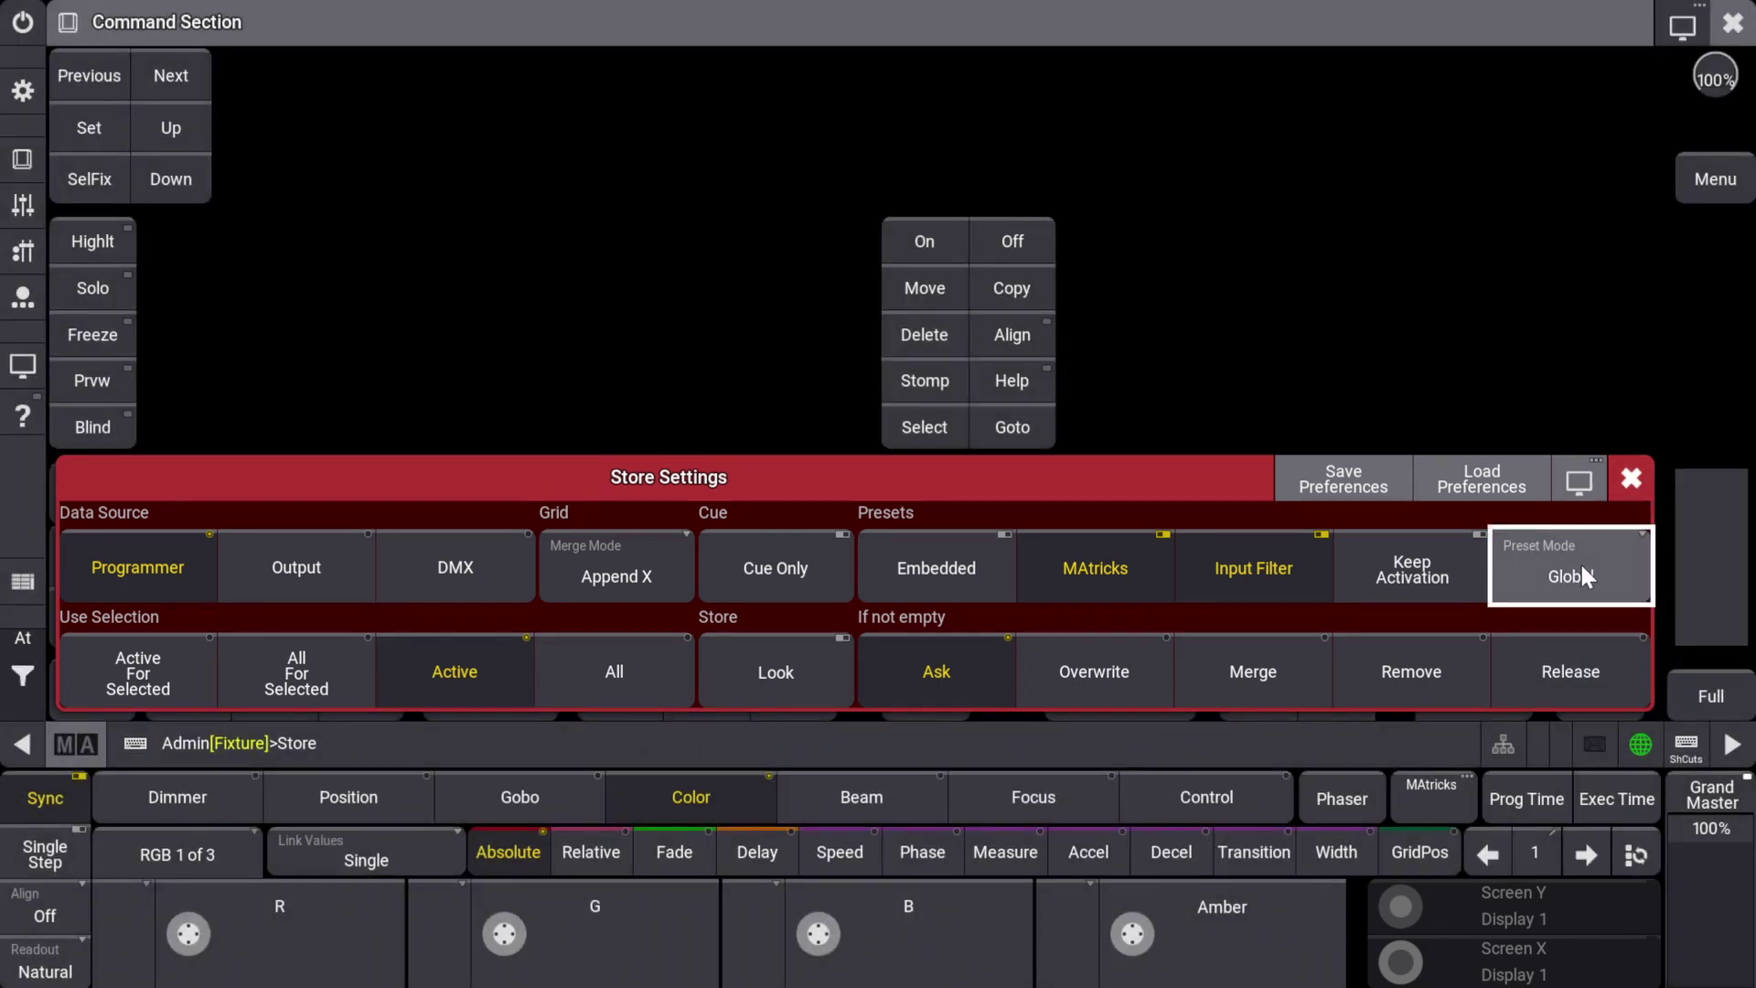
- Return the store preset mode to Auto and close the Store settings
click(1586, 565)
click(1599, 562)
click(1602, 554)
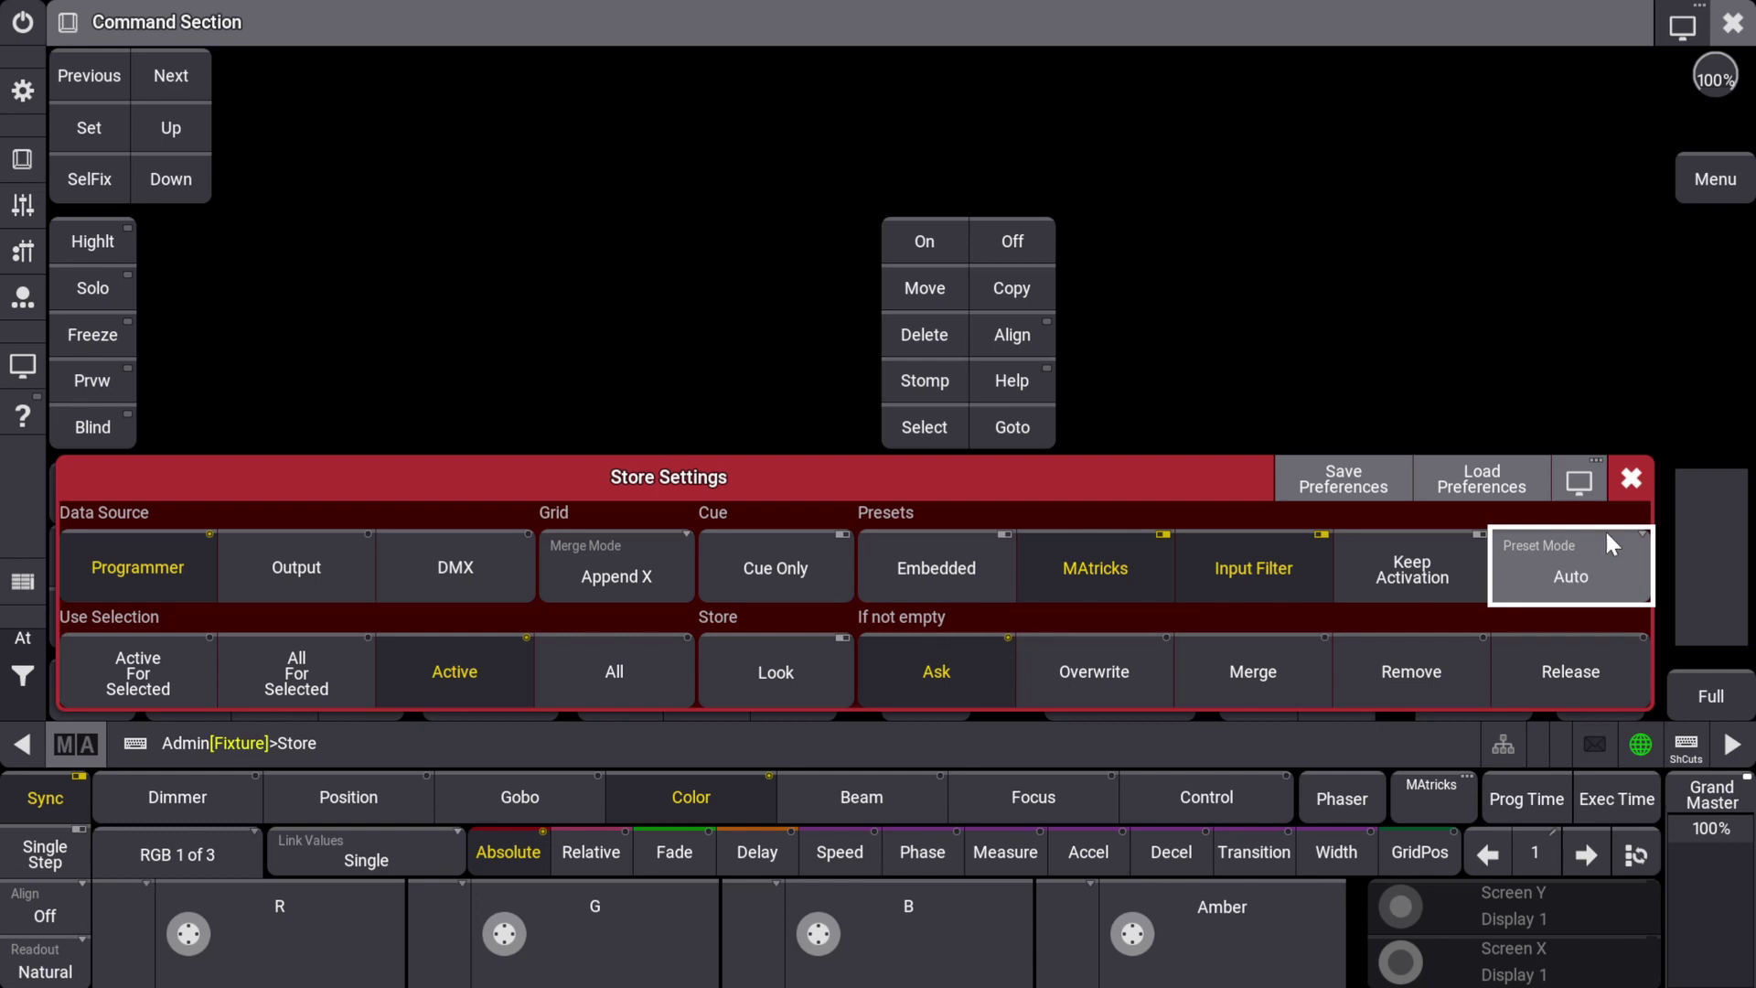
click(1632, 480)
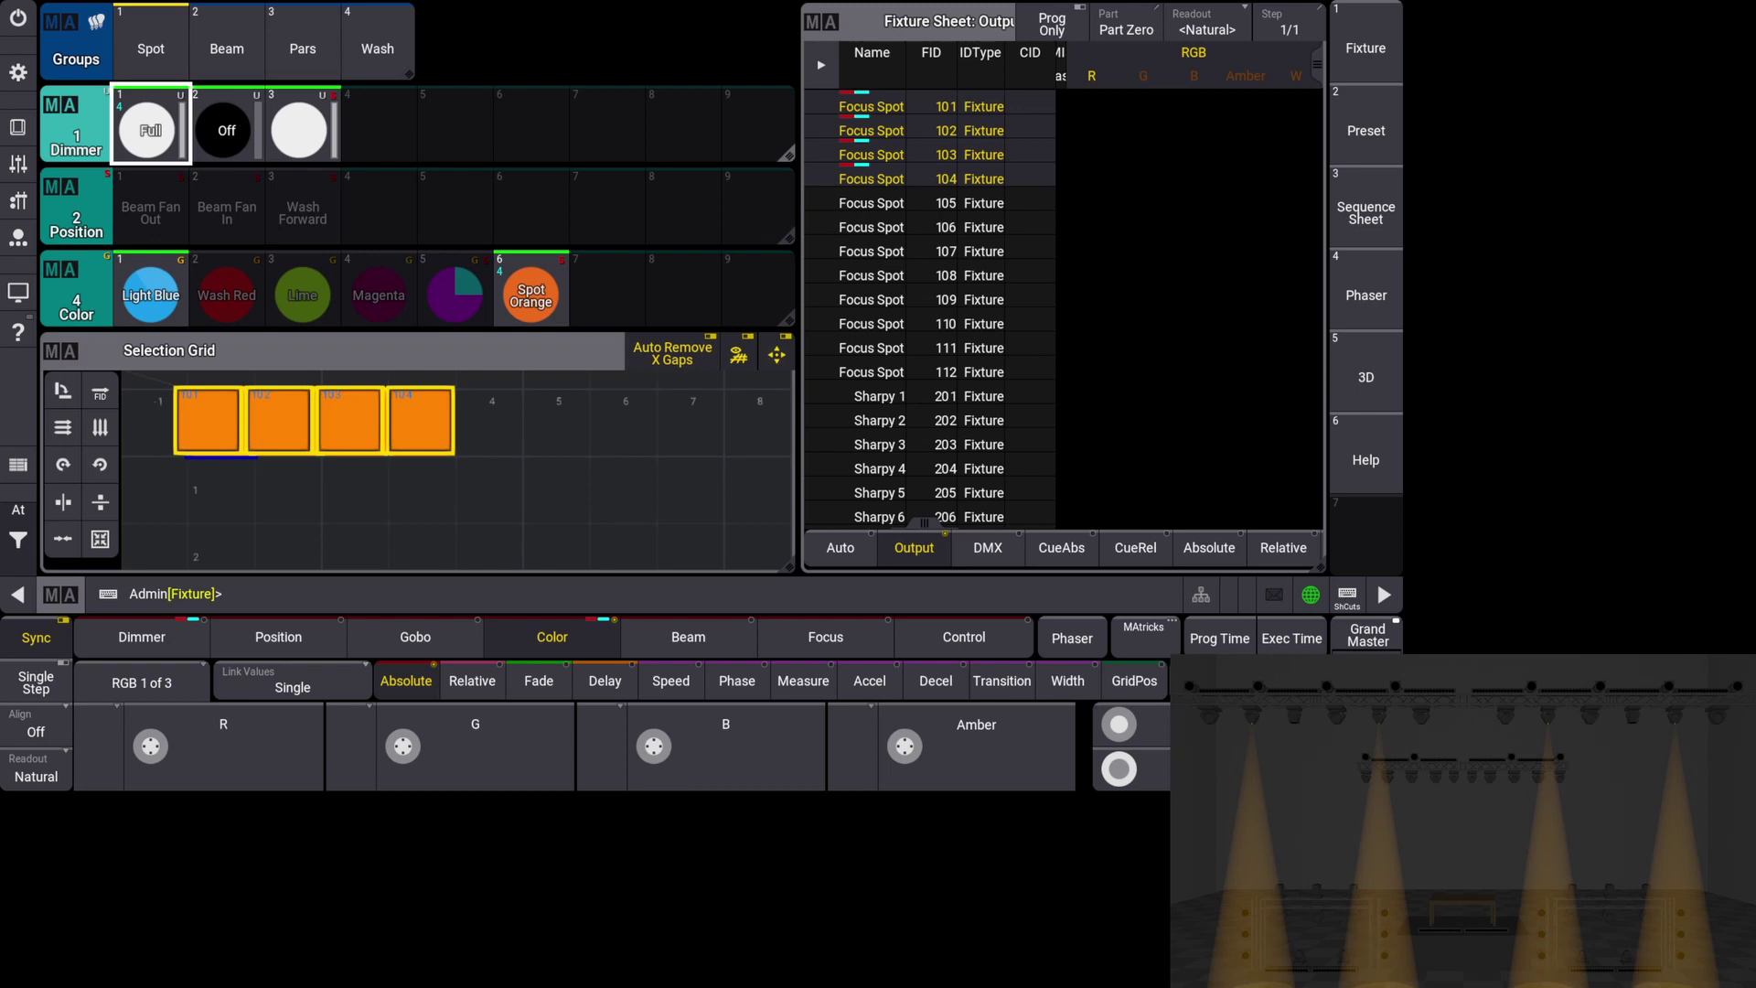
- Store the four selected spots into the Spot Orange color preset using the ForceGlobal preset mode and Merge
drag(530, 294, 538, 379)
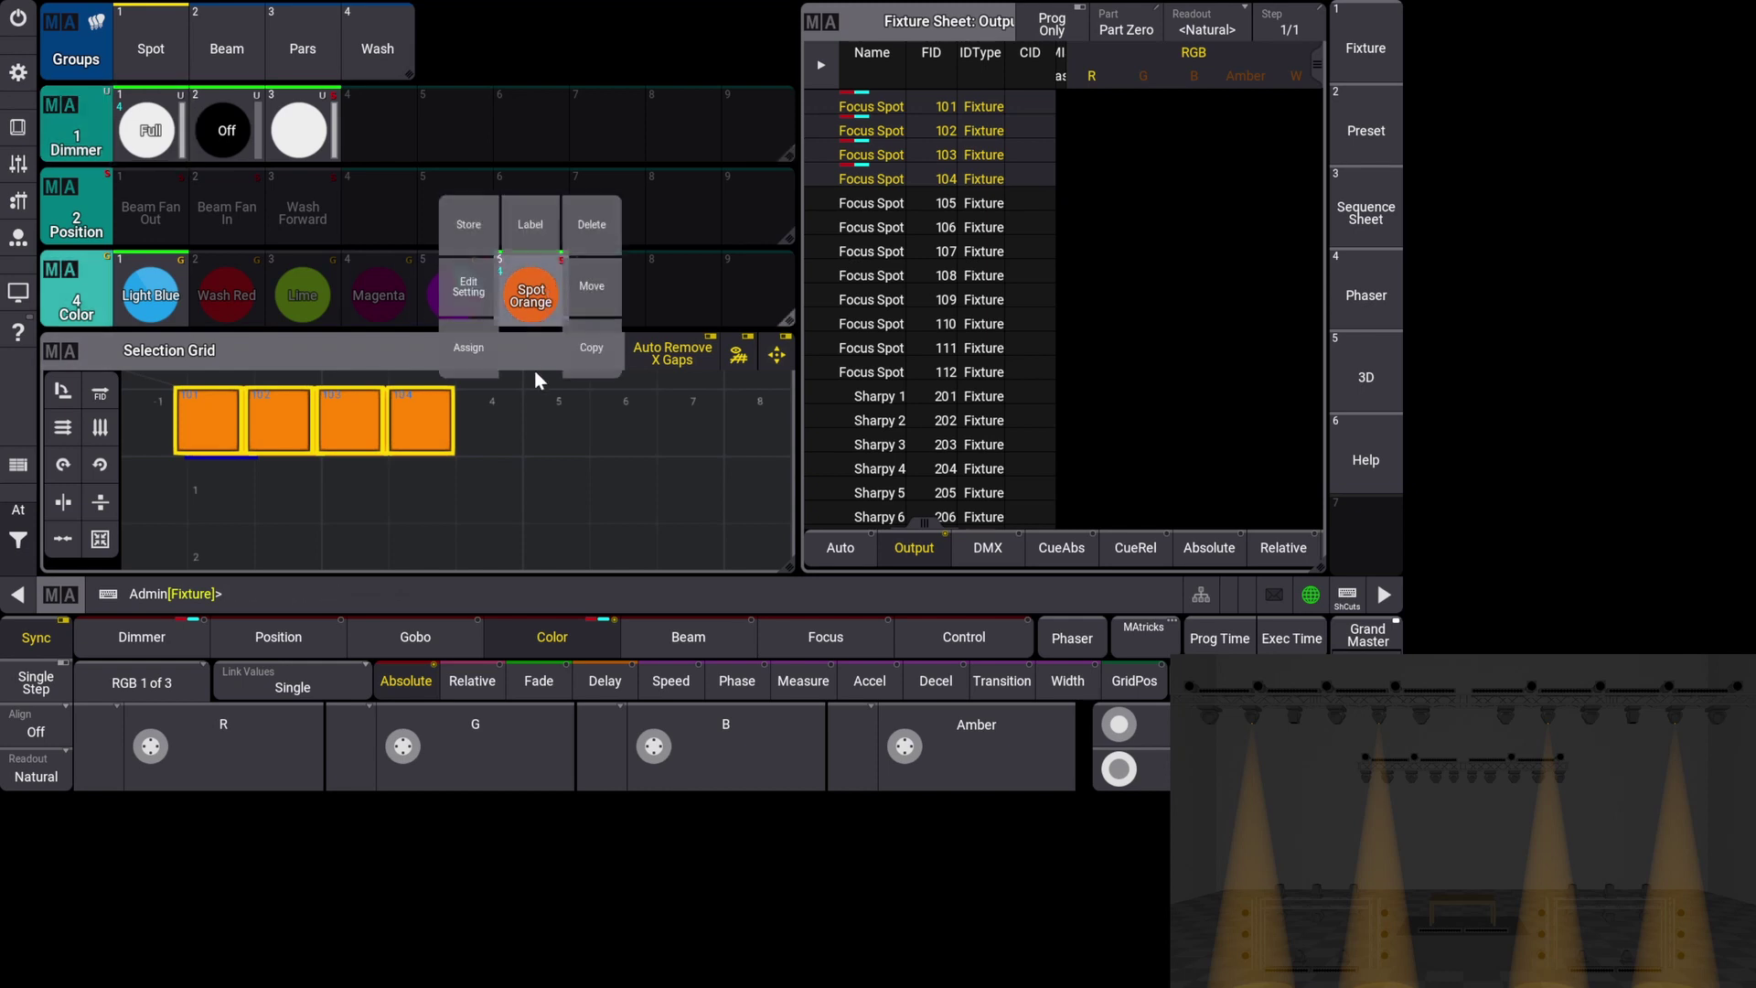
click(469, 227)
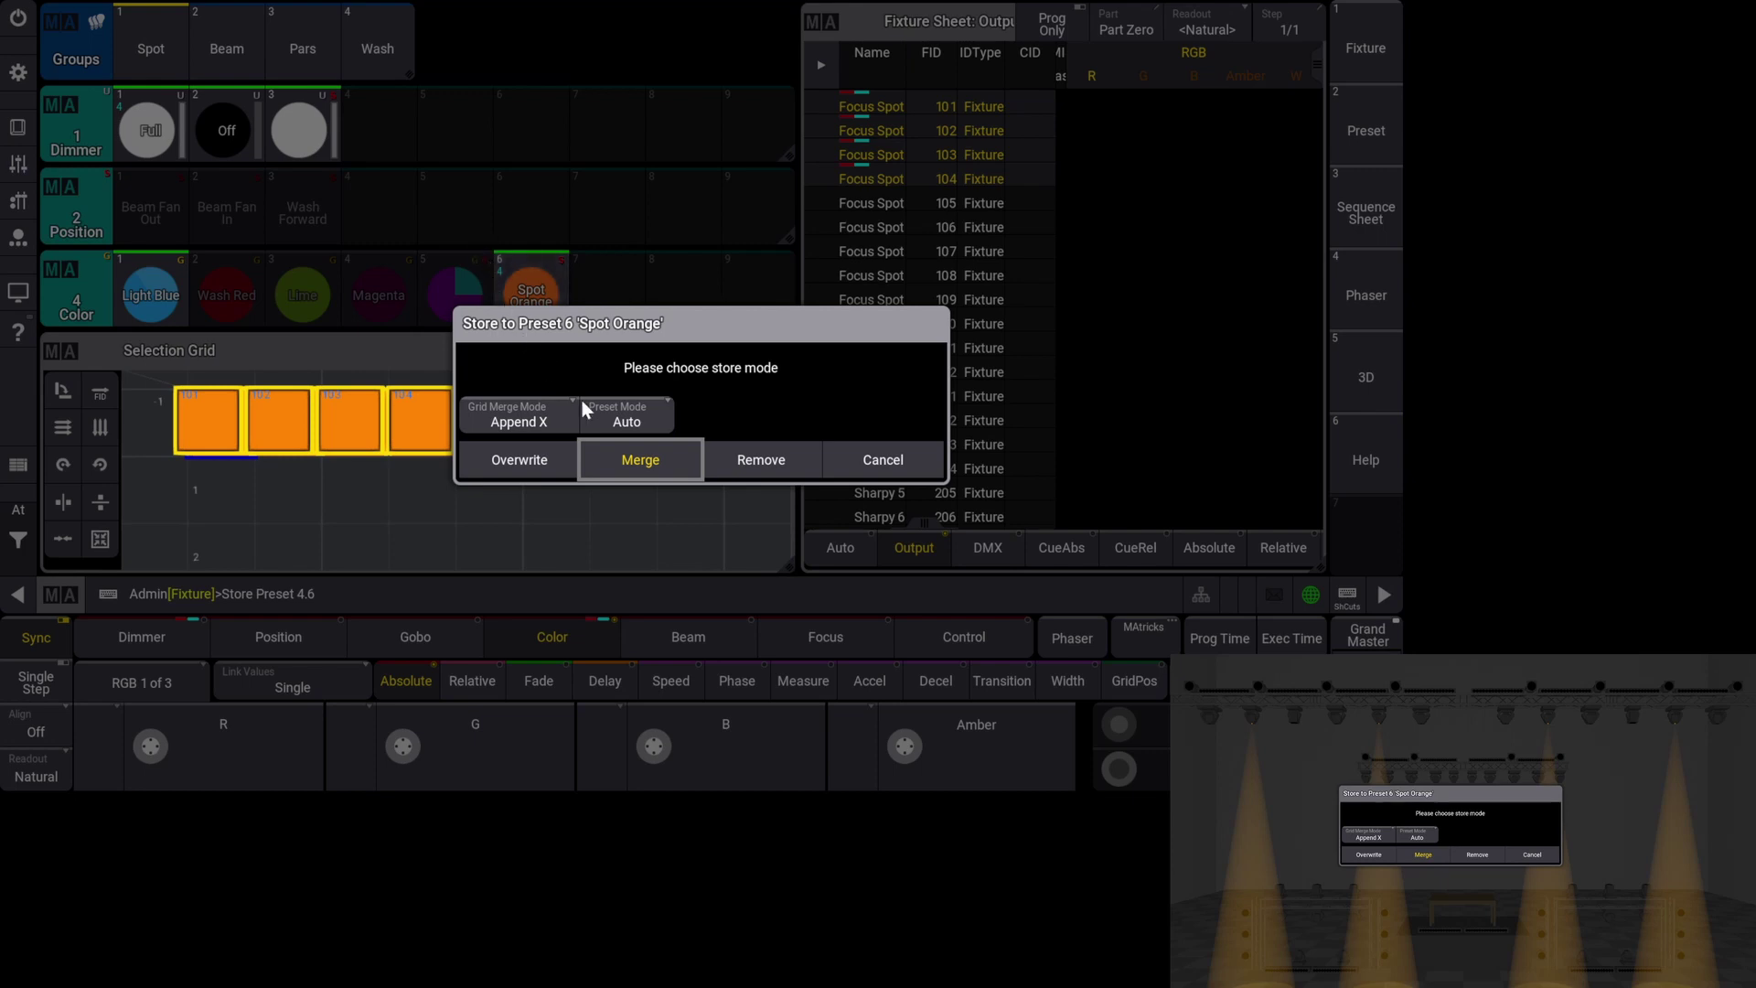
click(608, 420)
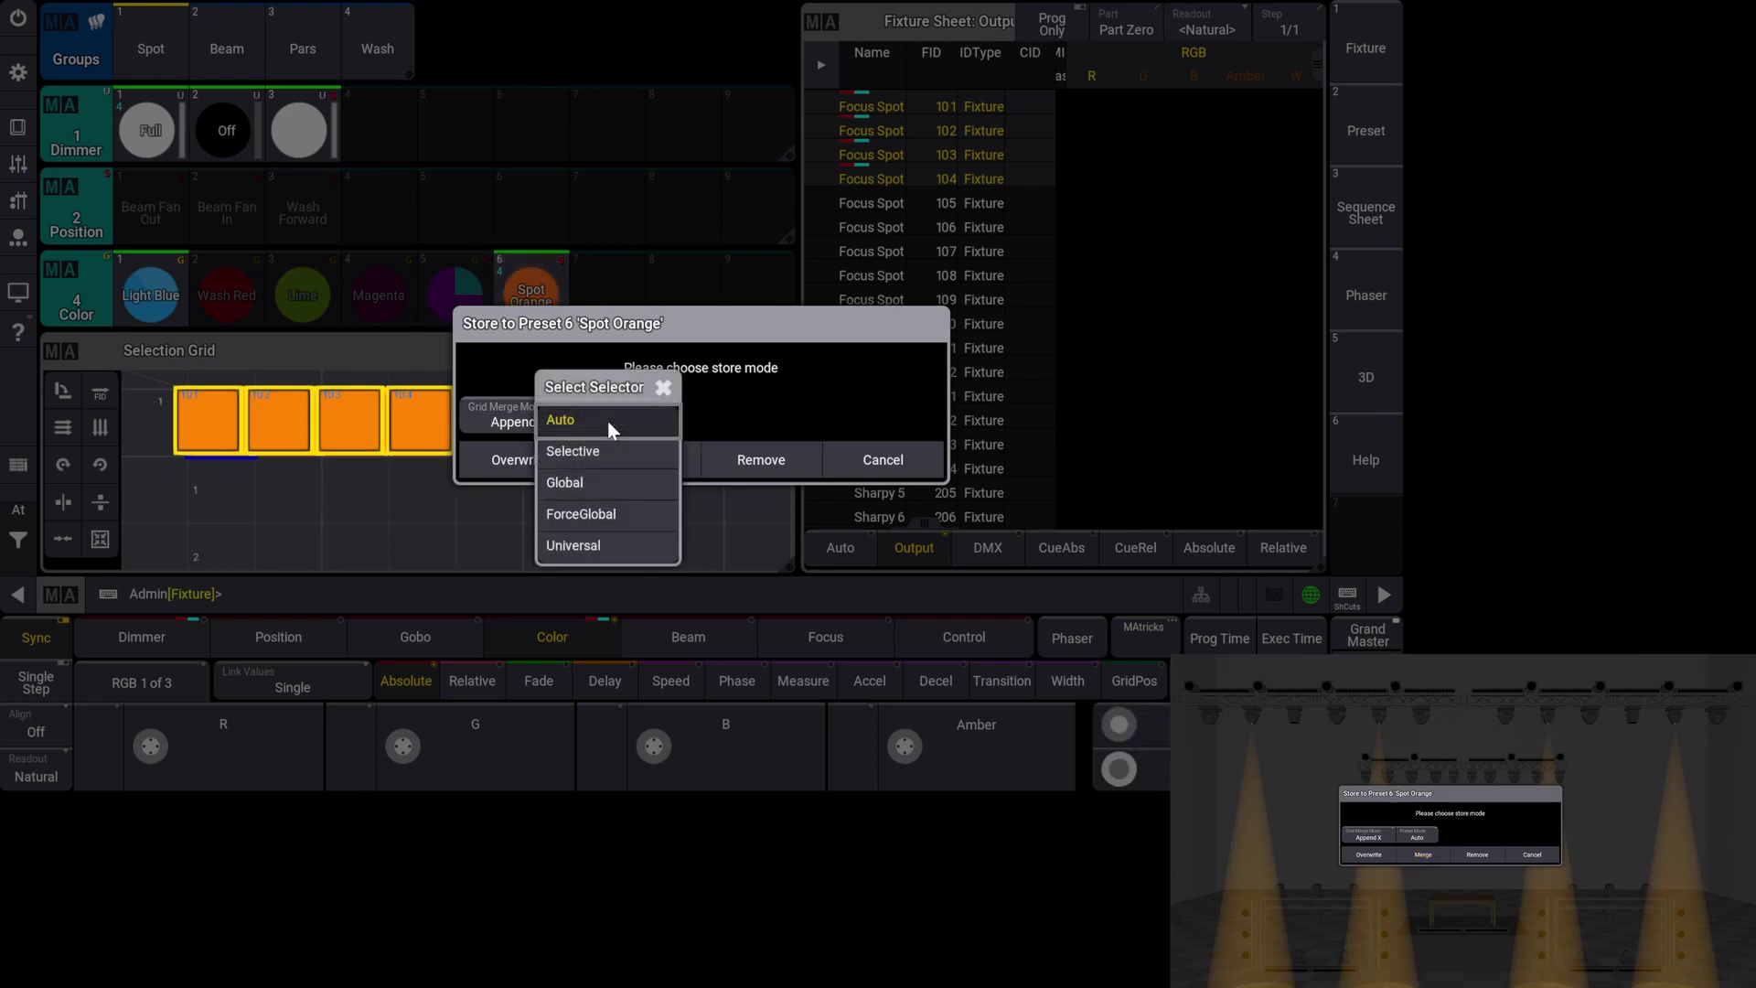
click(604, 515)
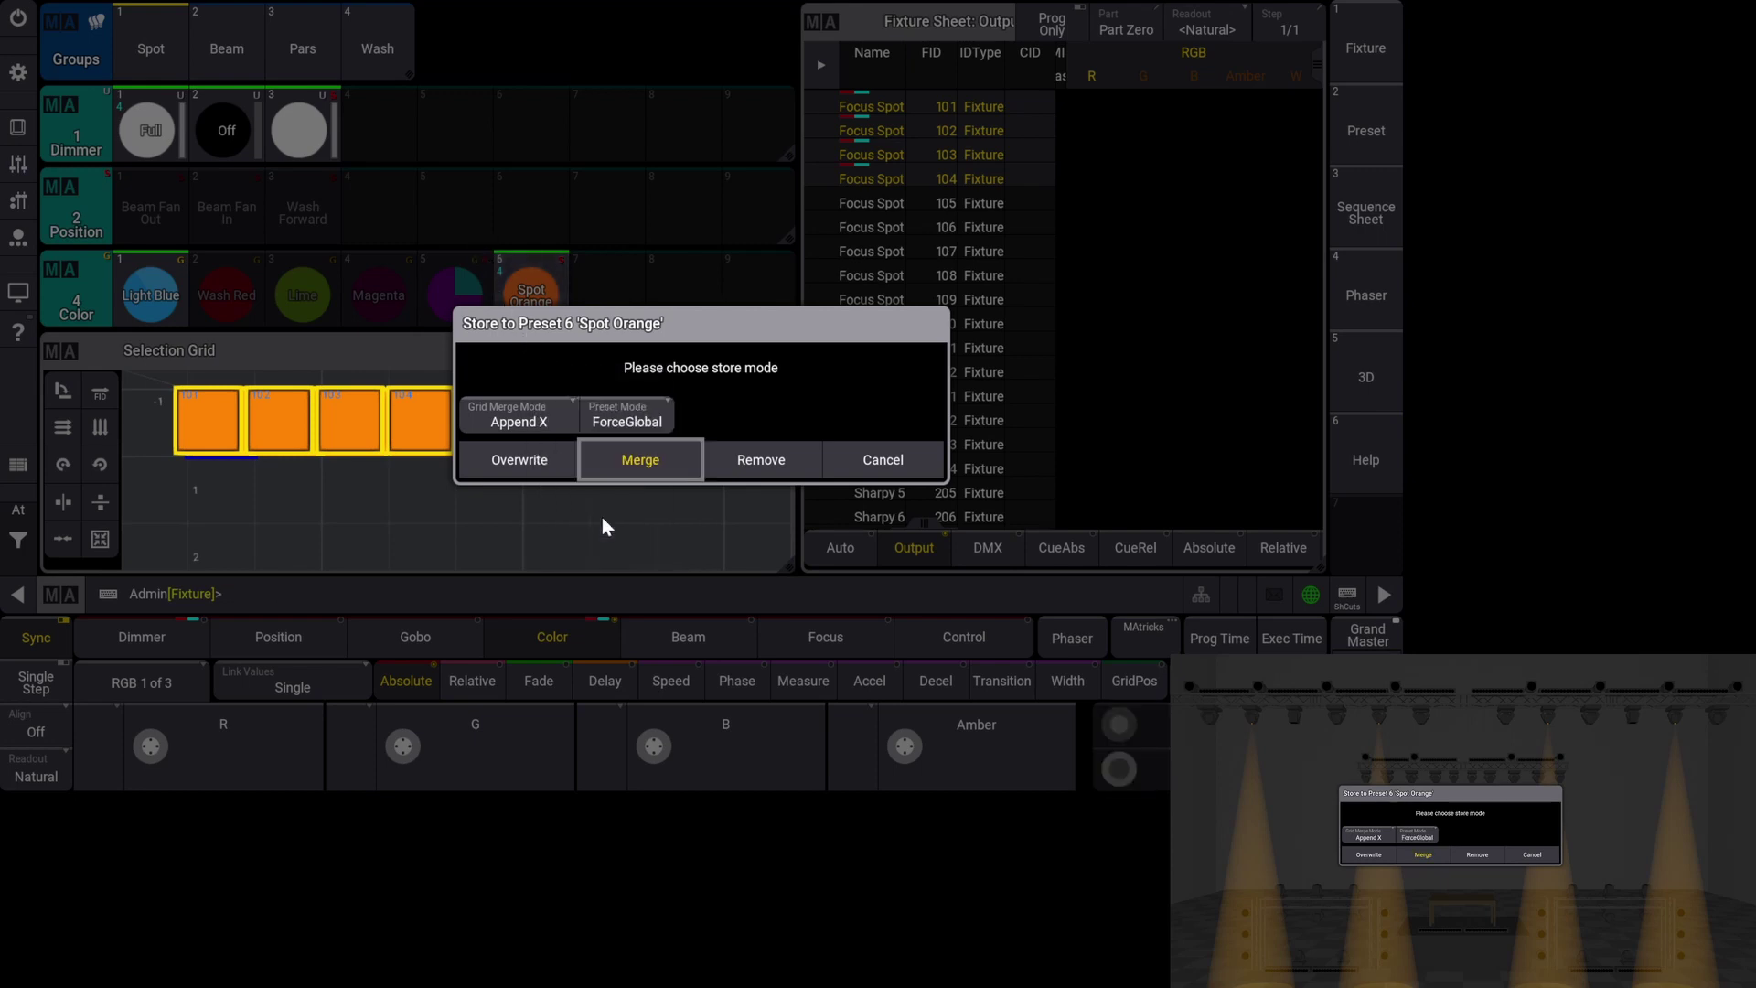
click(640, 459)
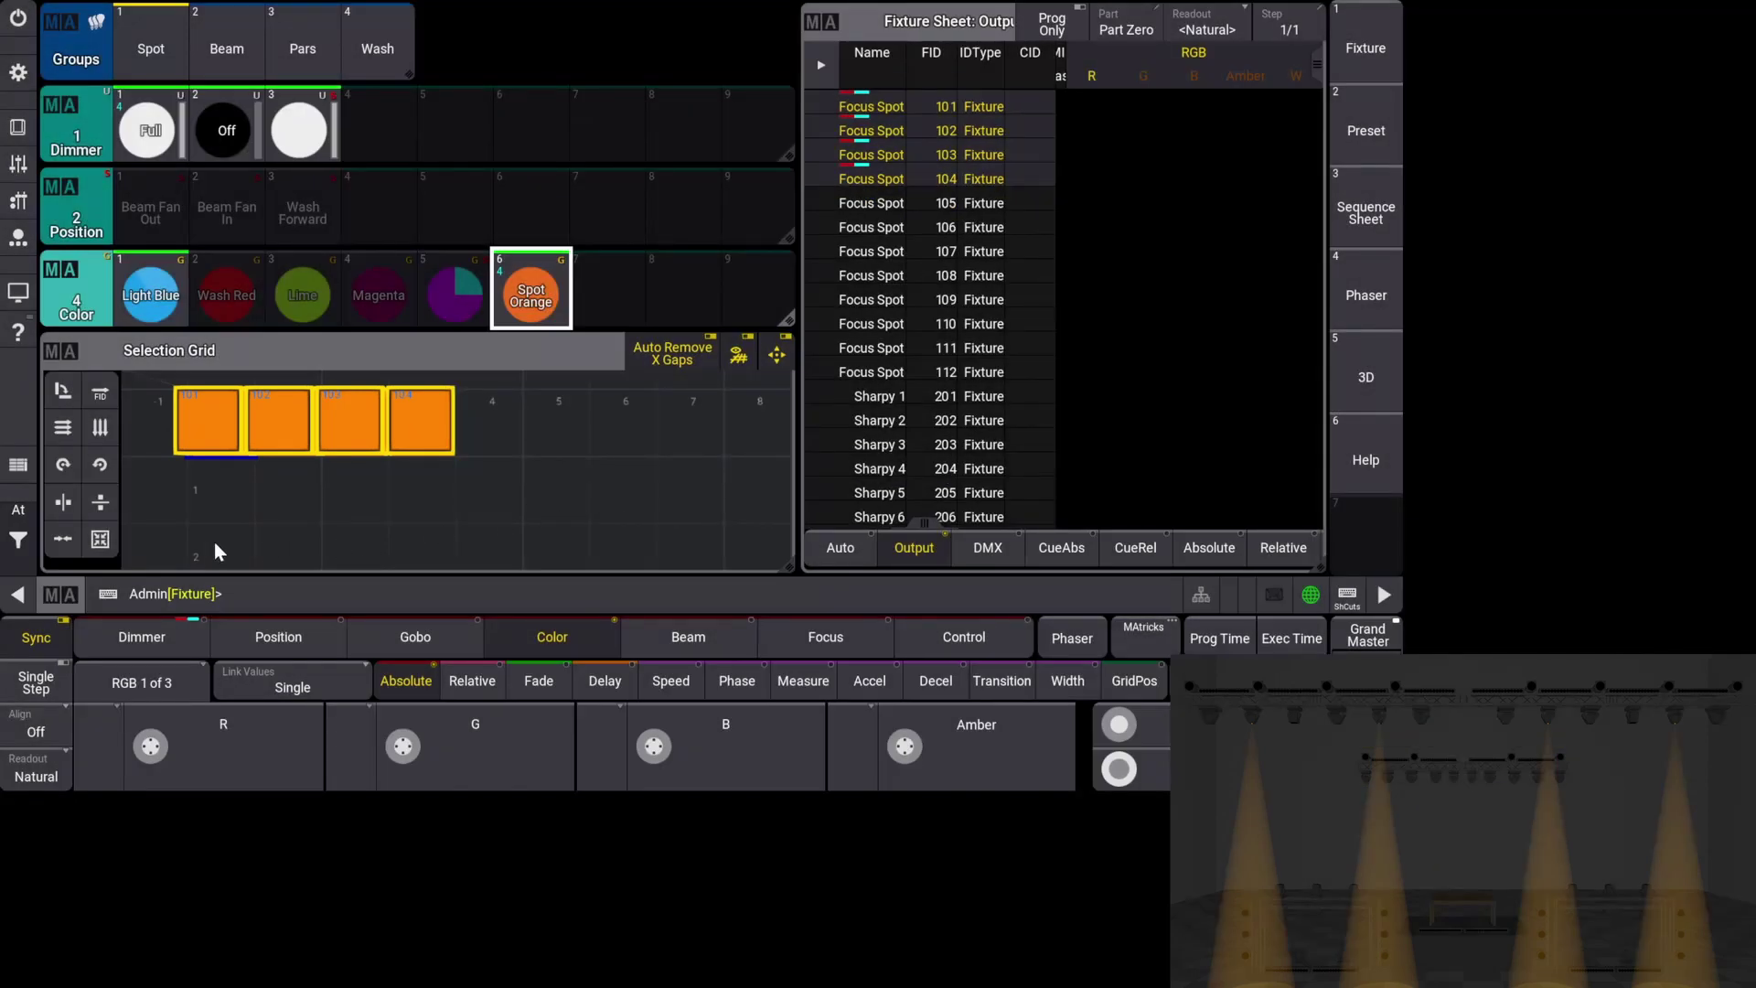
- Clear the fixture selection and active values from the programmer
click(28, 546)
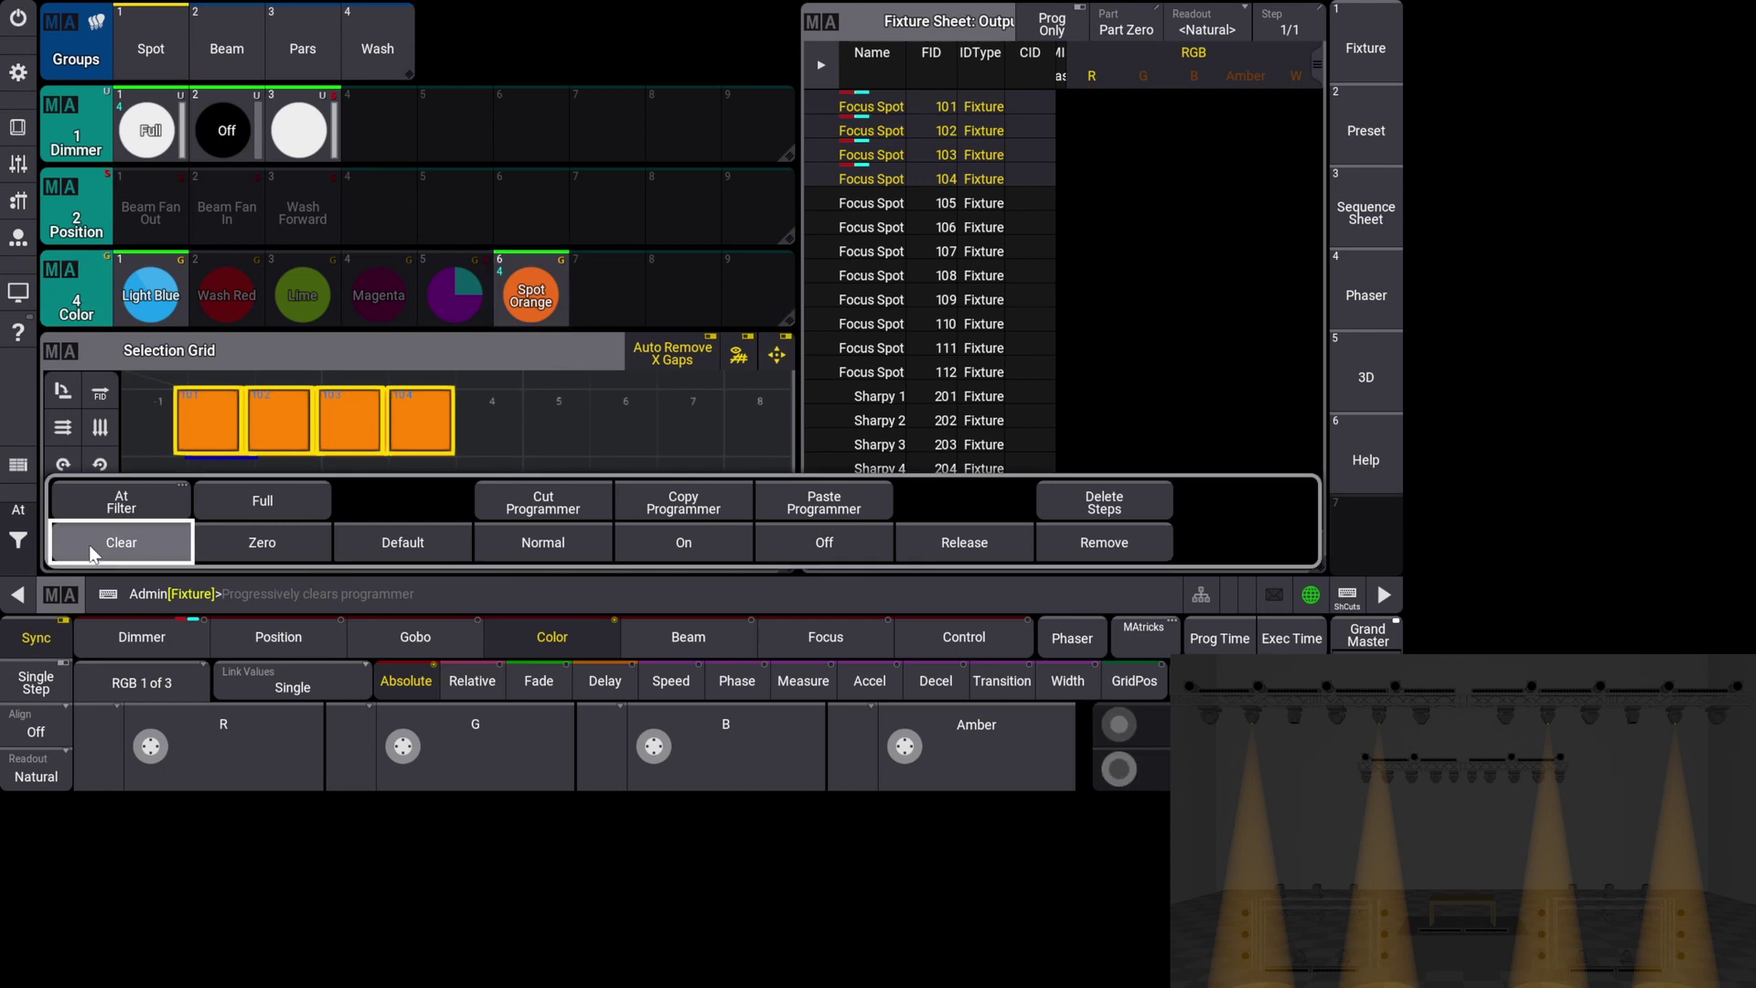
click(109, 543)
click(33, 549)
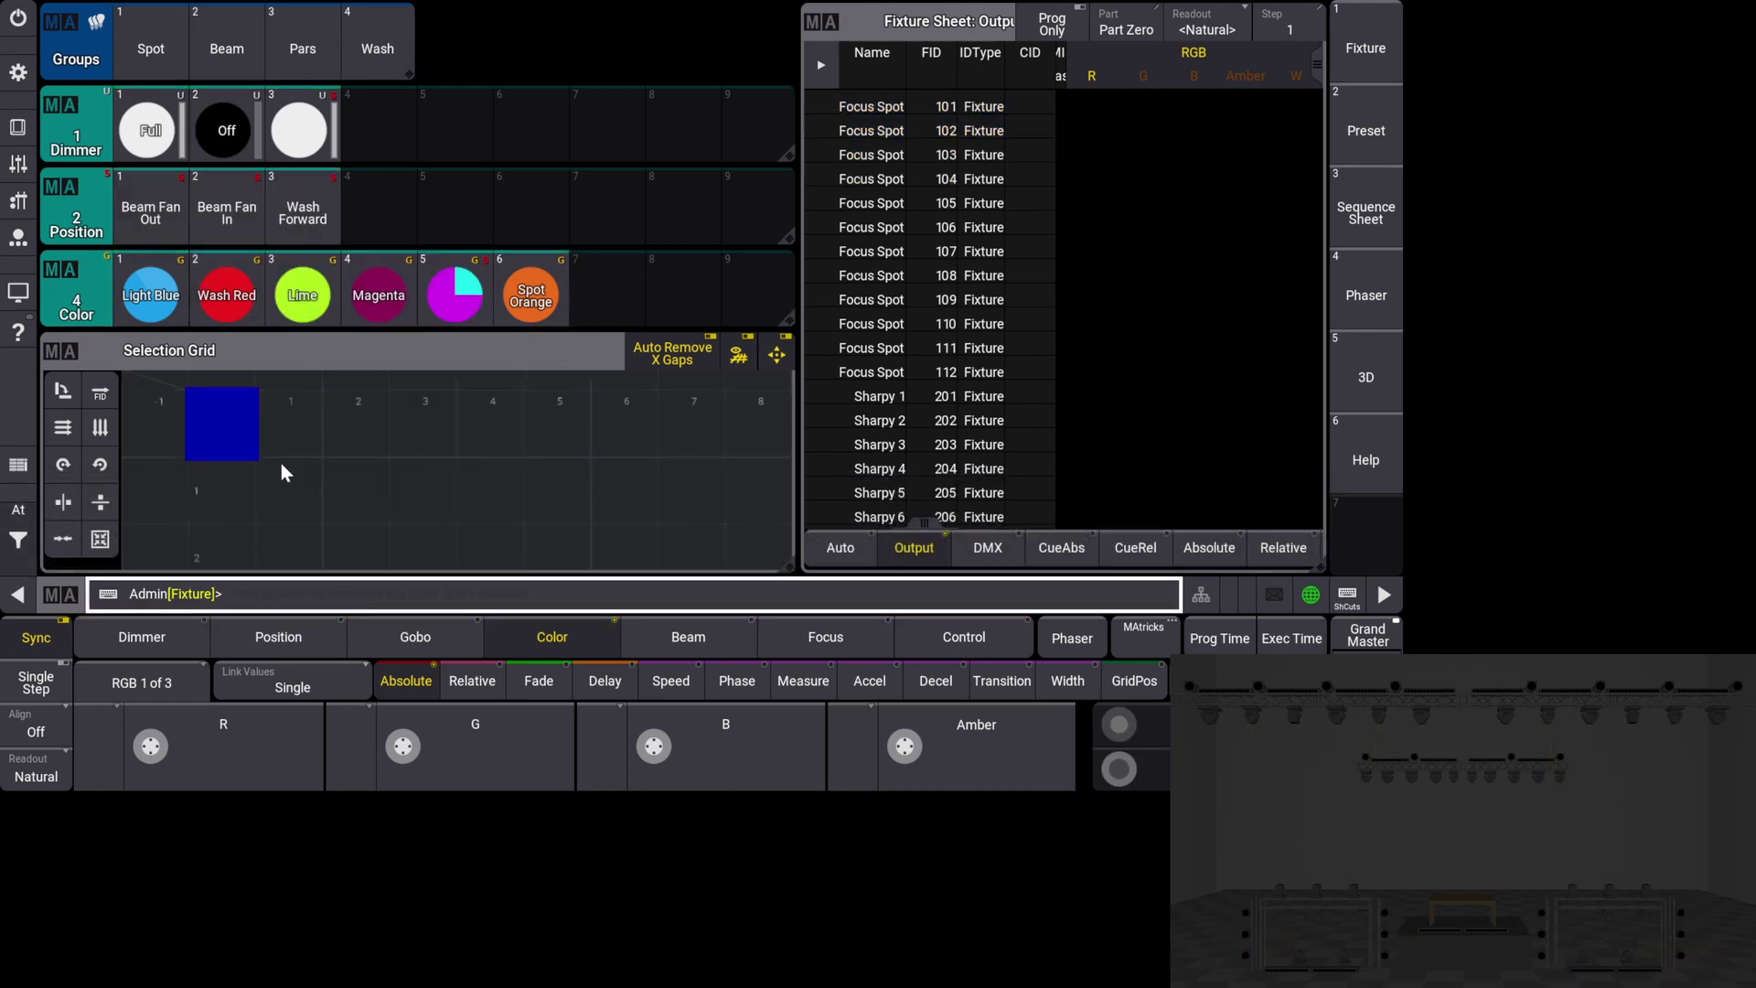
- Test the Spot Orange preset on the whole Spot group at Full, and clear the programmer
click(529, 302)
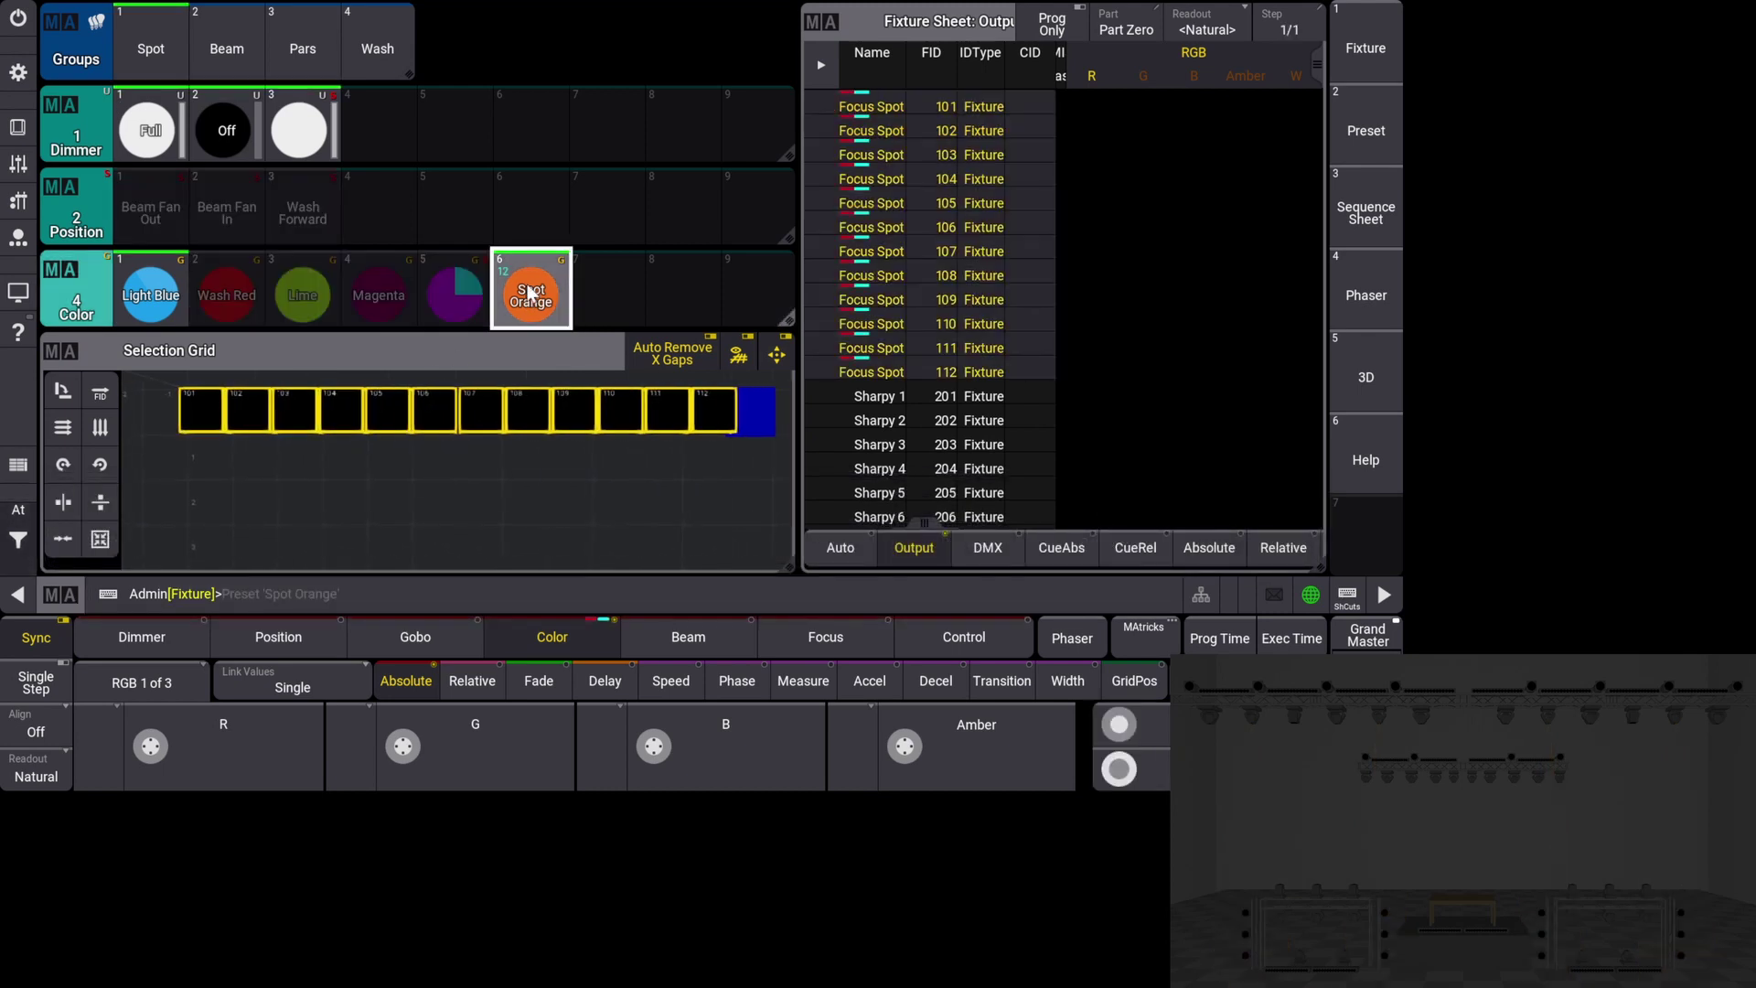
click(150, 158)
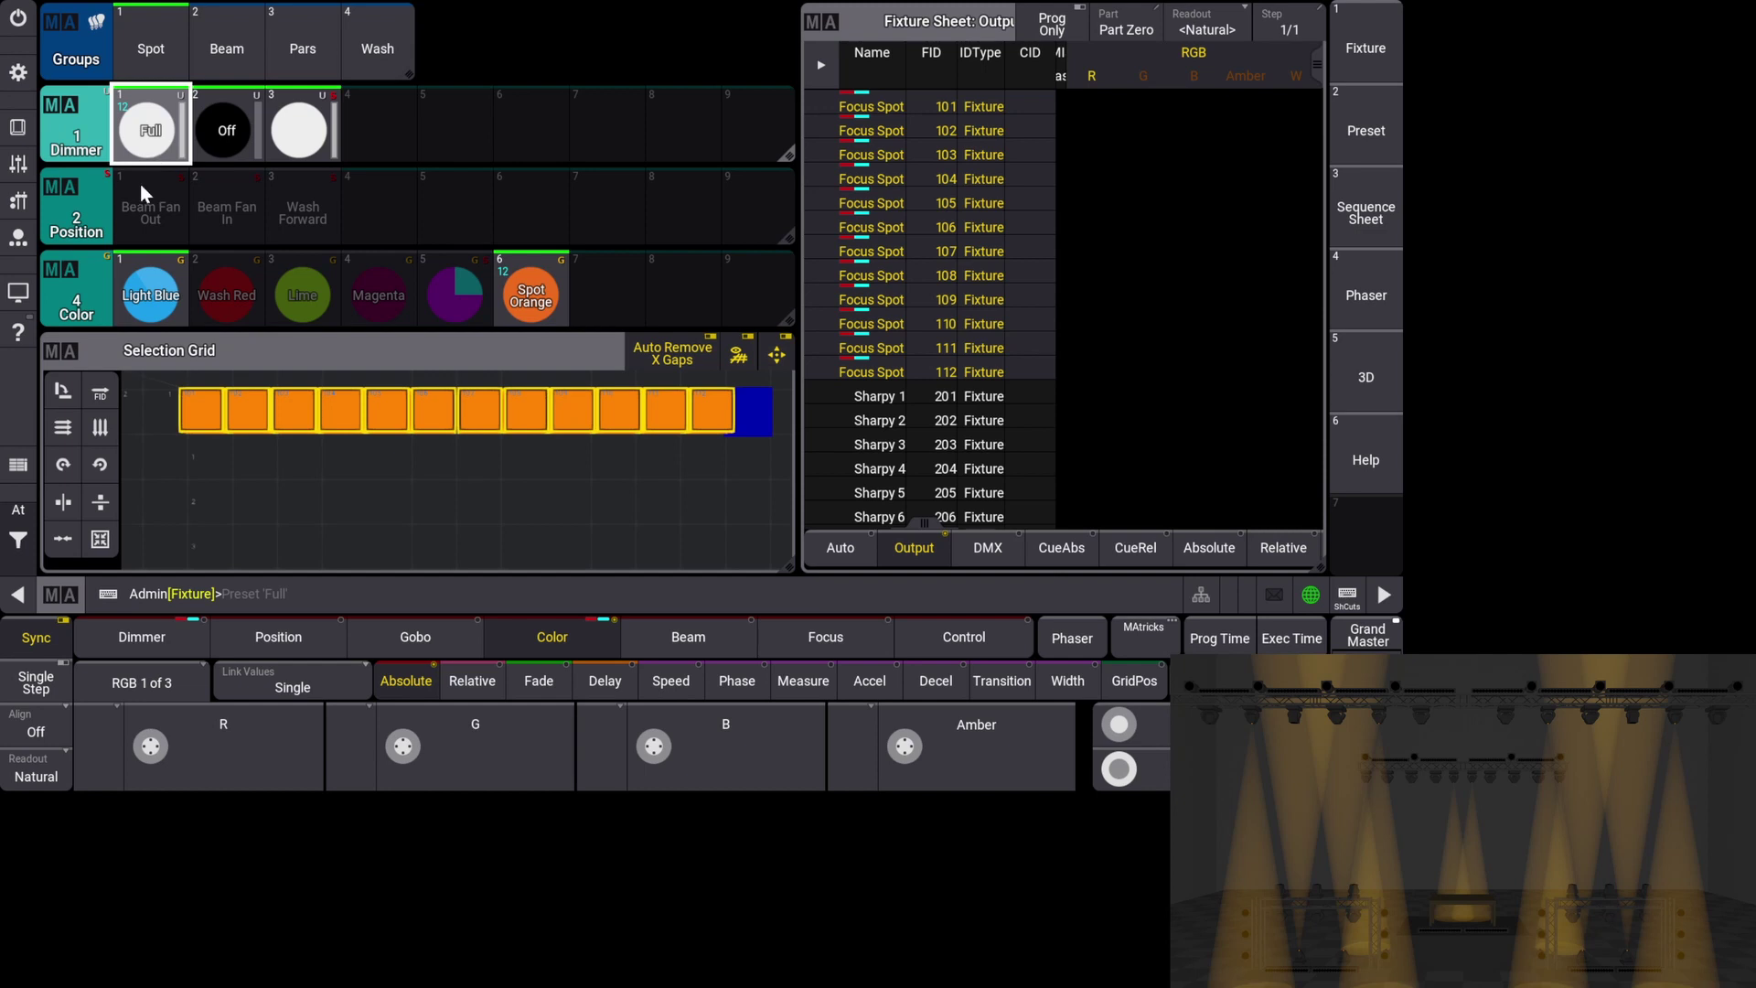
click(18, 512)
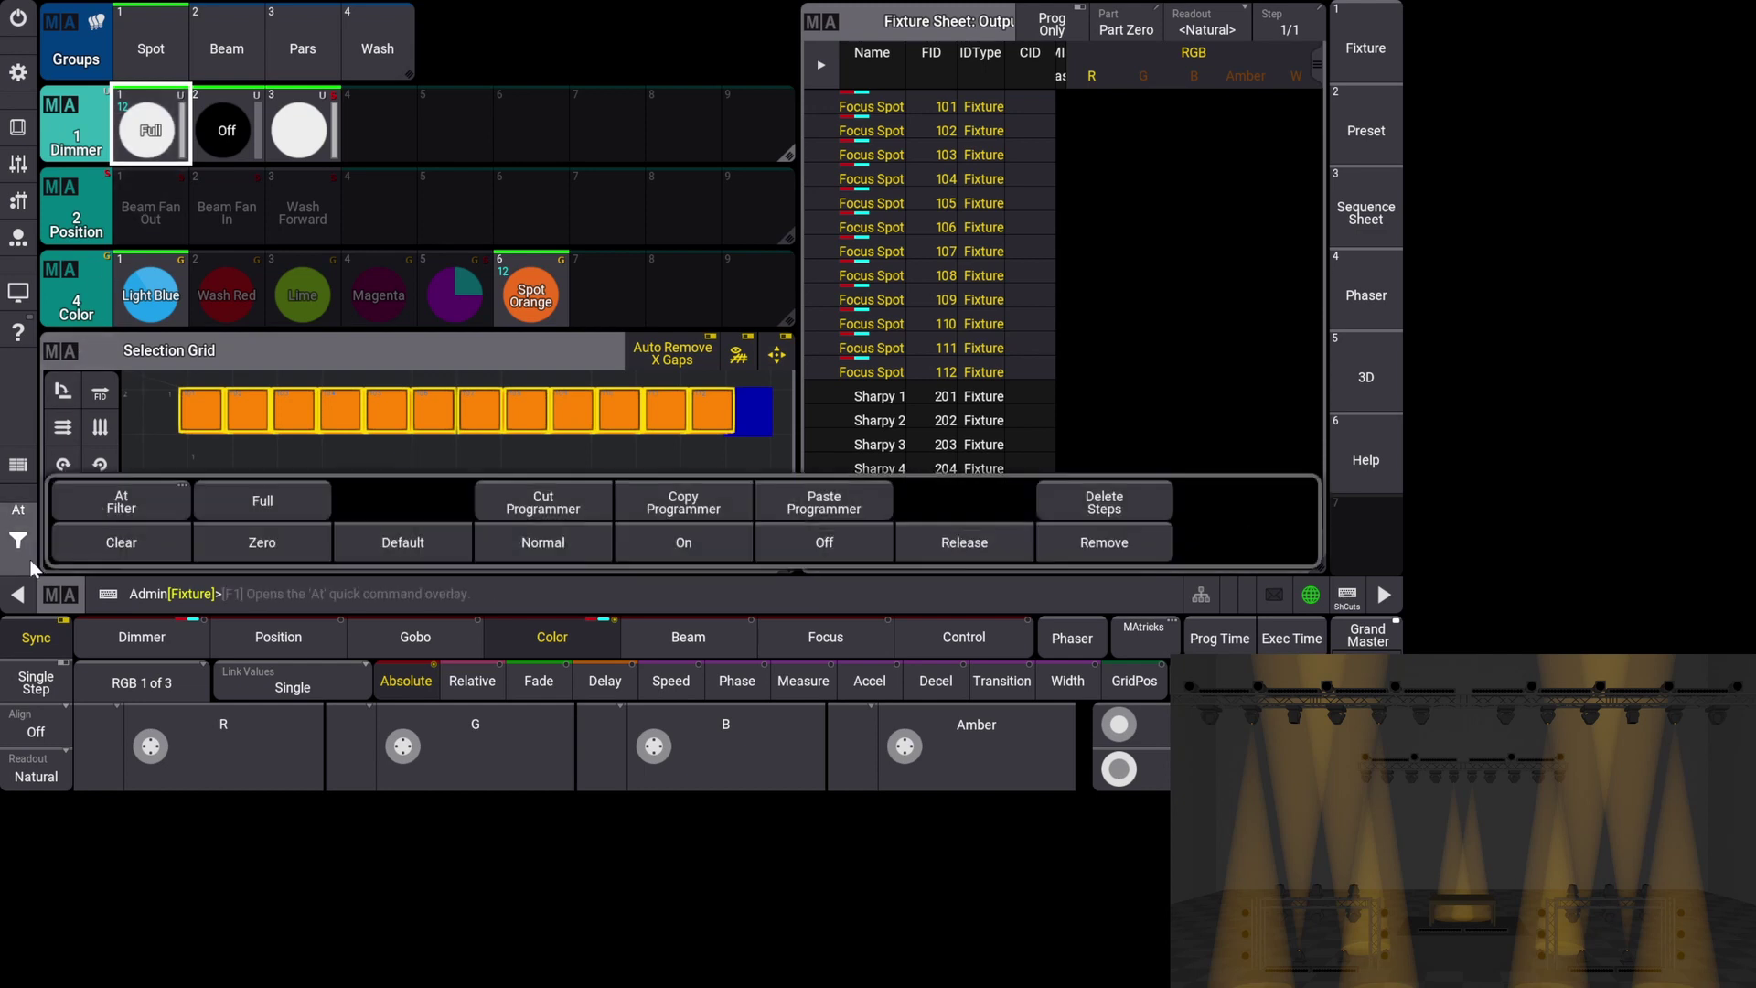
click(110, 541)
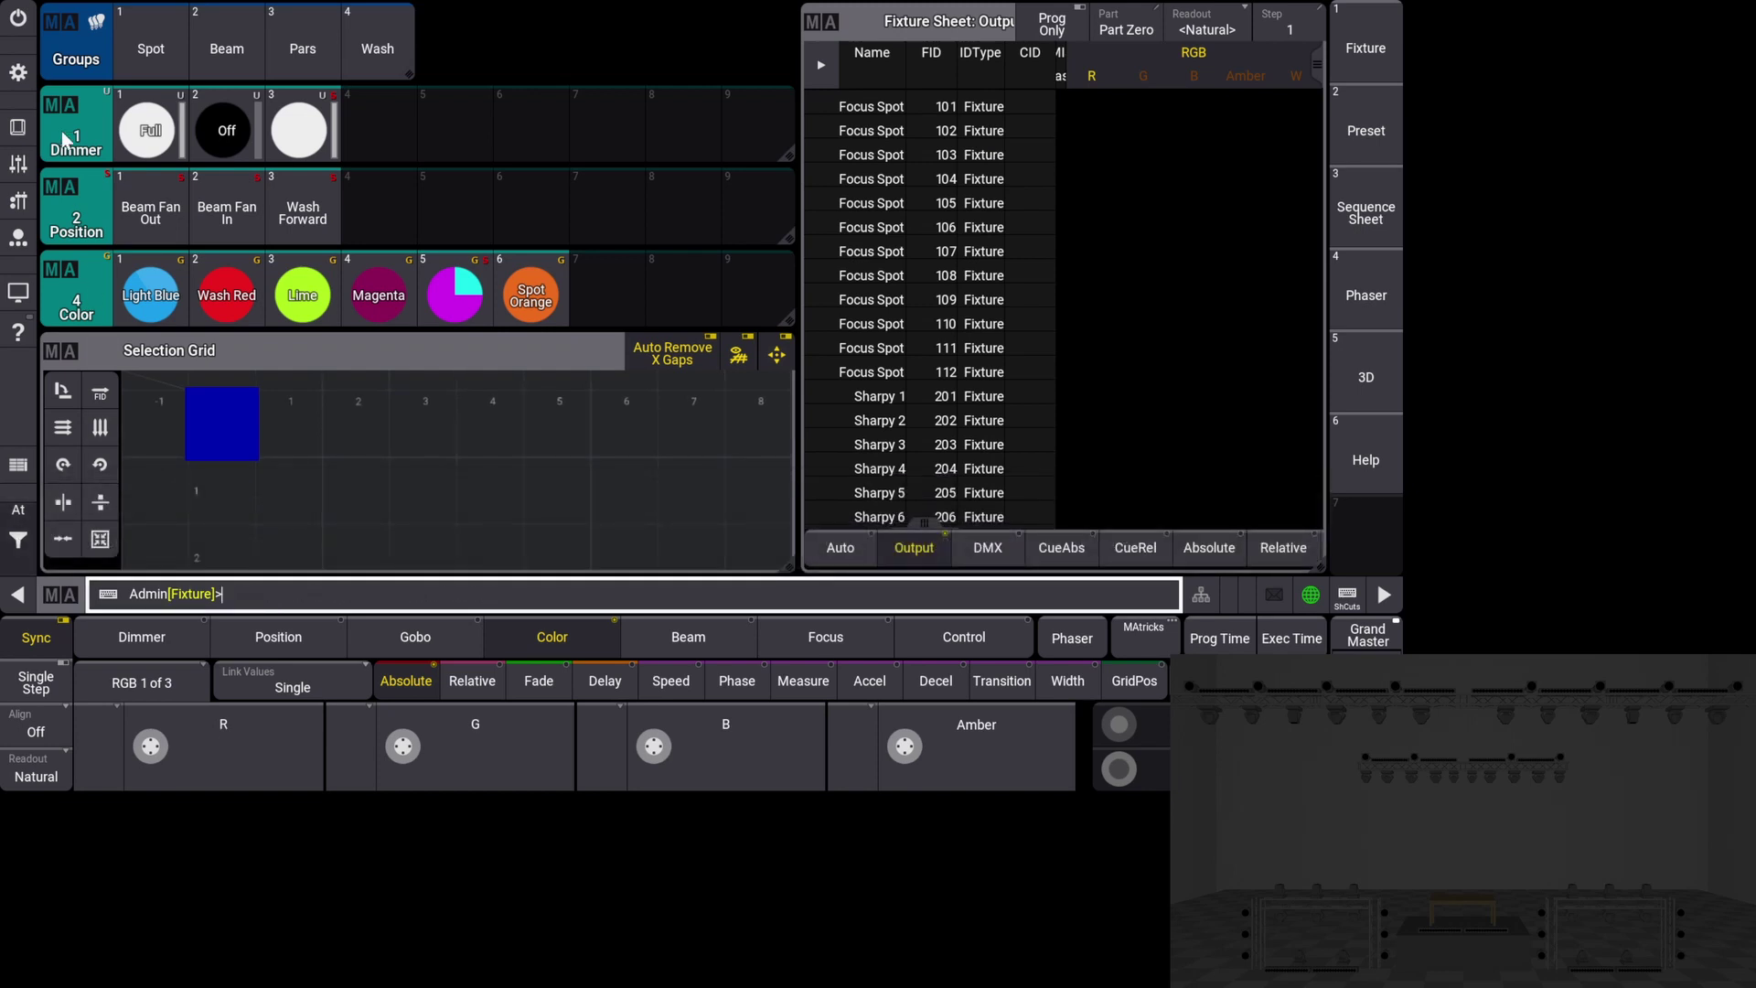
- Open the show's main setup menu
click(35, 77)
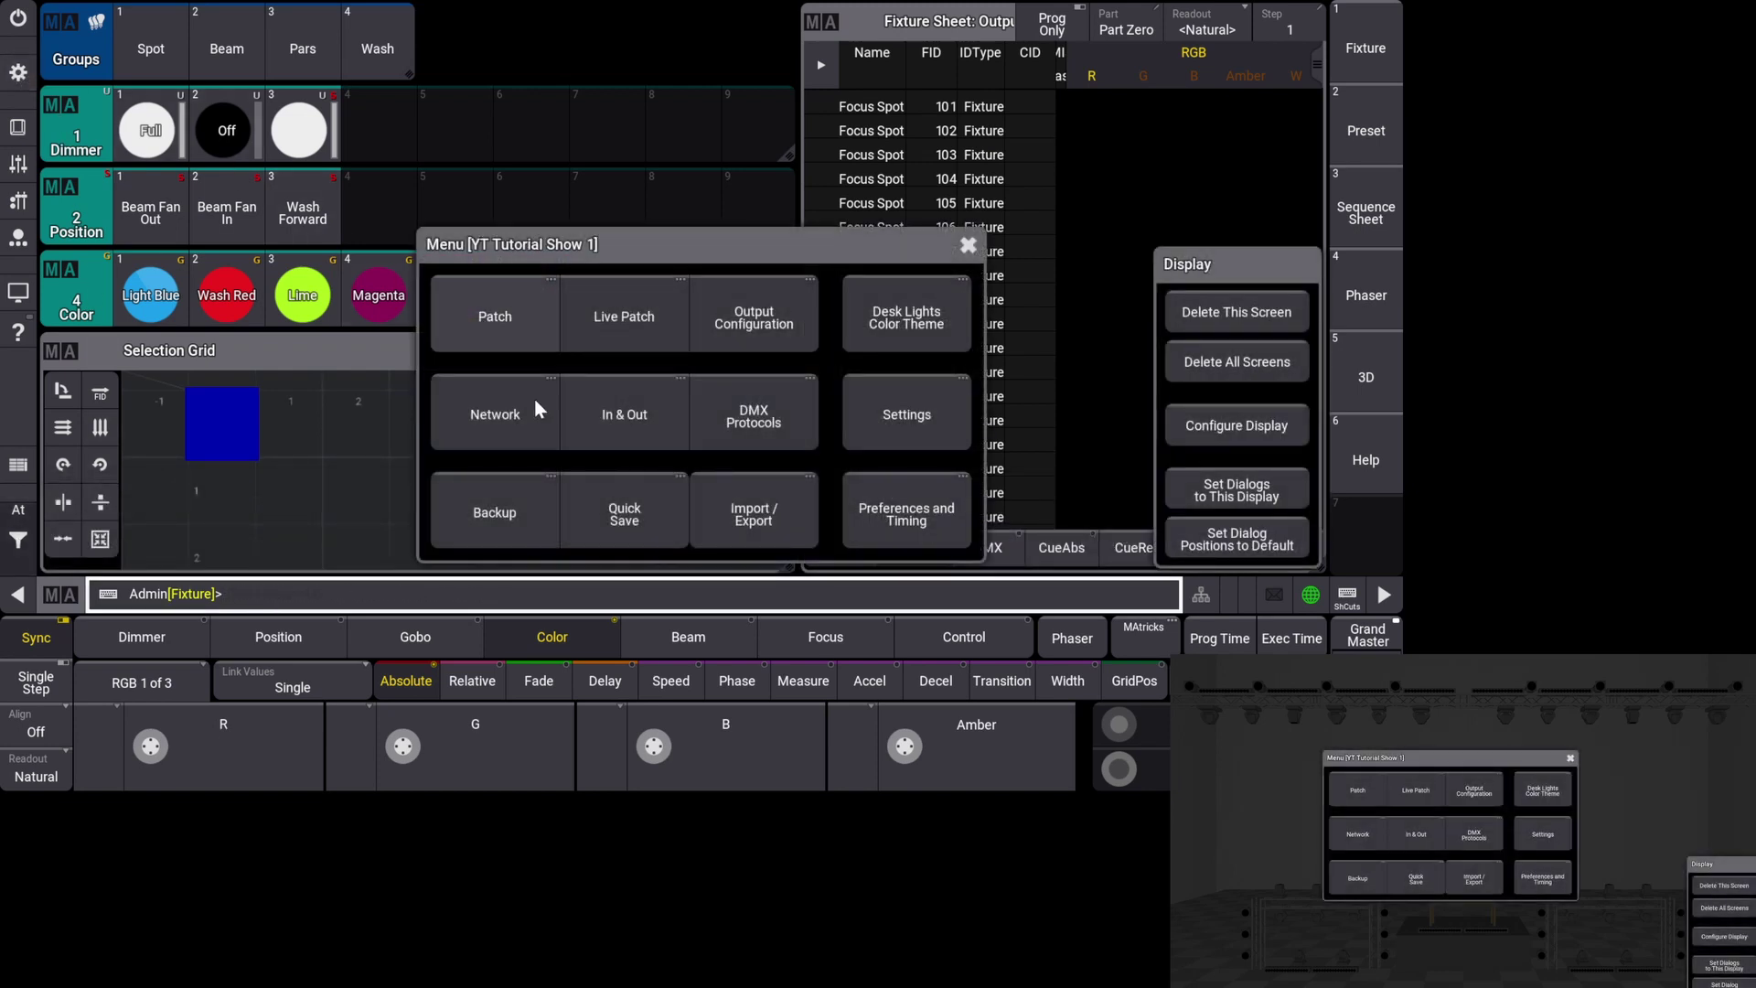